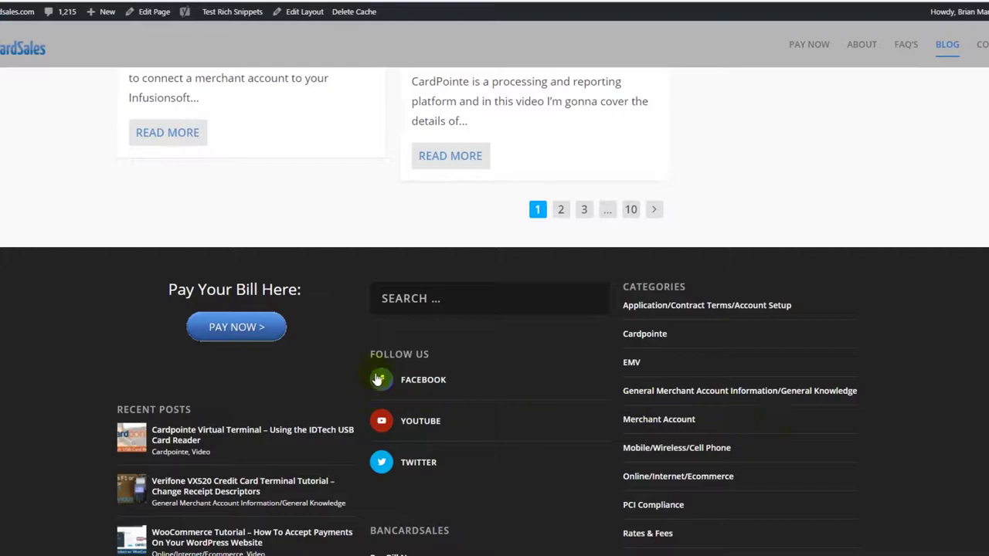
# - Review the button and link options on the CardPointe Hosted Payment Page and open the hyperlink for paying a bill
pyautogui.scroll(-2, 496, 414)
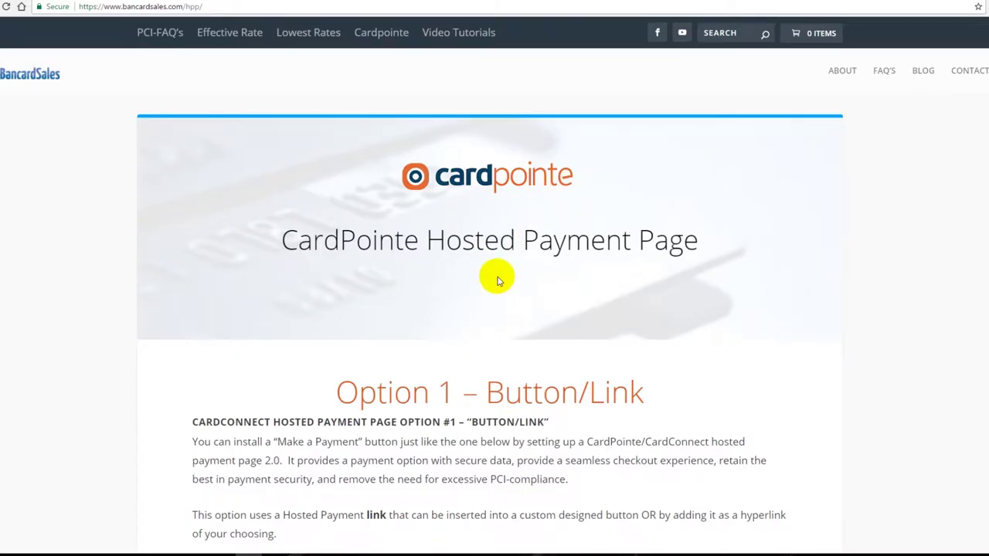
pyautogui.scroll(-3, 497, 280)
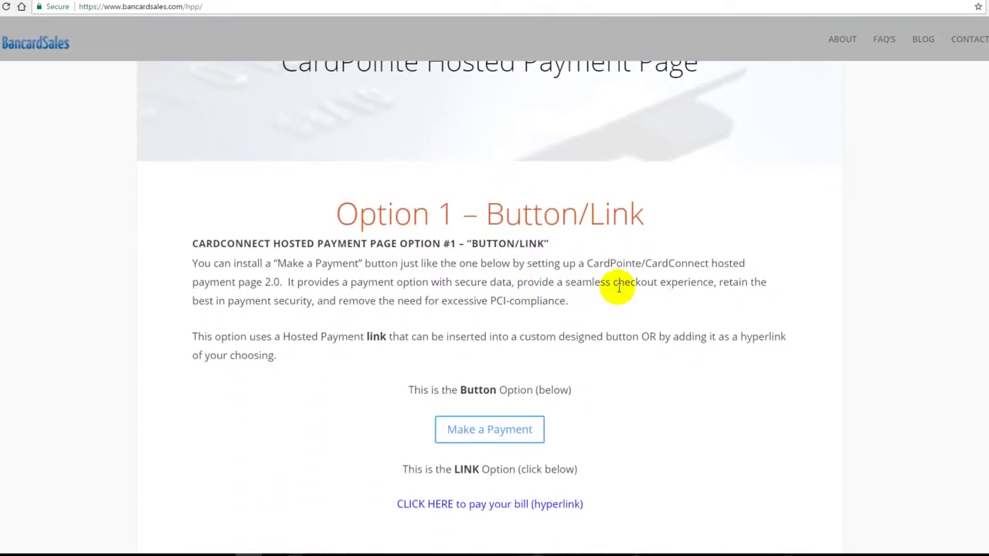
pyautogui.scroll(-3, 622, 287)
pyautogui.scroll(1, 626, 289)
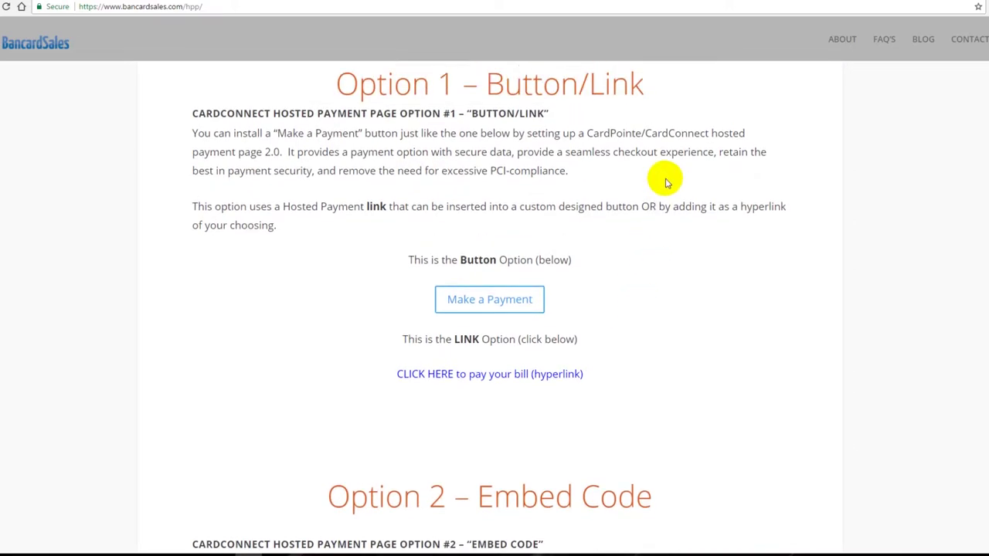
pyautogui.scroll(3, 514, 201)
pyautogui.scroll(-3, 572, 259)
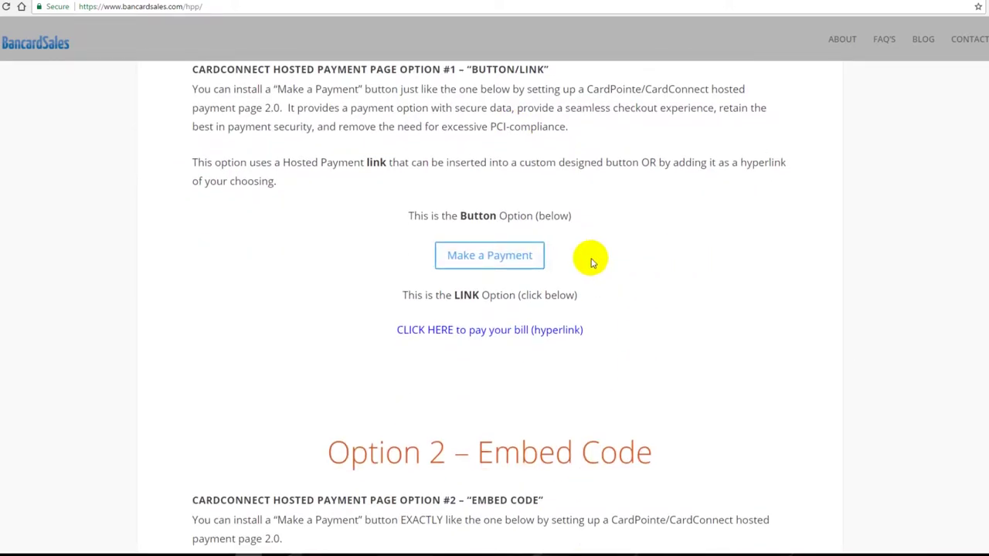
pyautogui.click(482, 332)
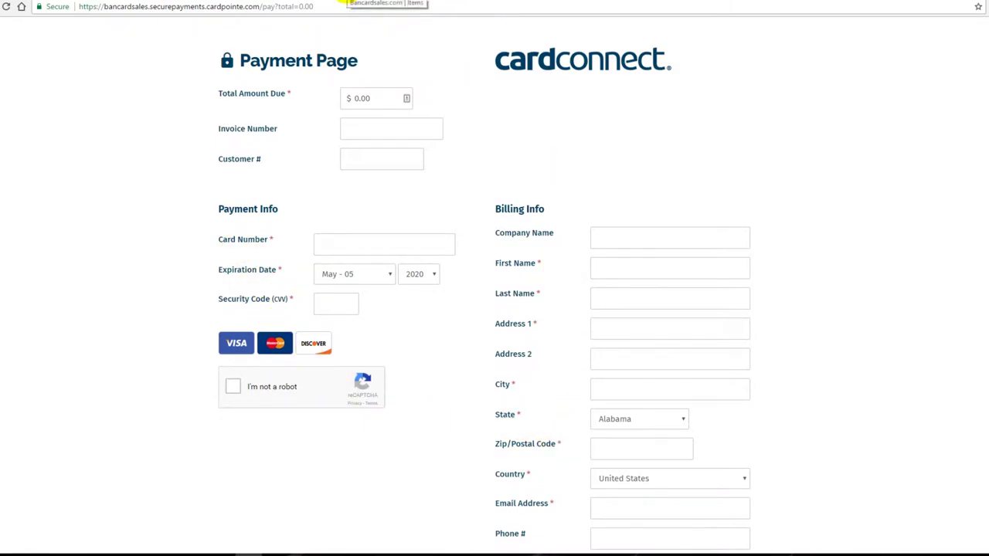
# - Compare the SimplyPay order form with the CardPointe payment page and its web address
pyautogui.click(387, 0)
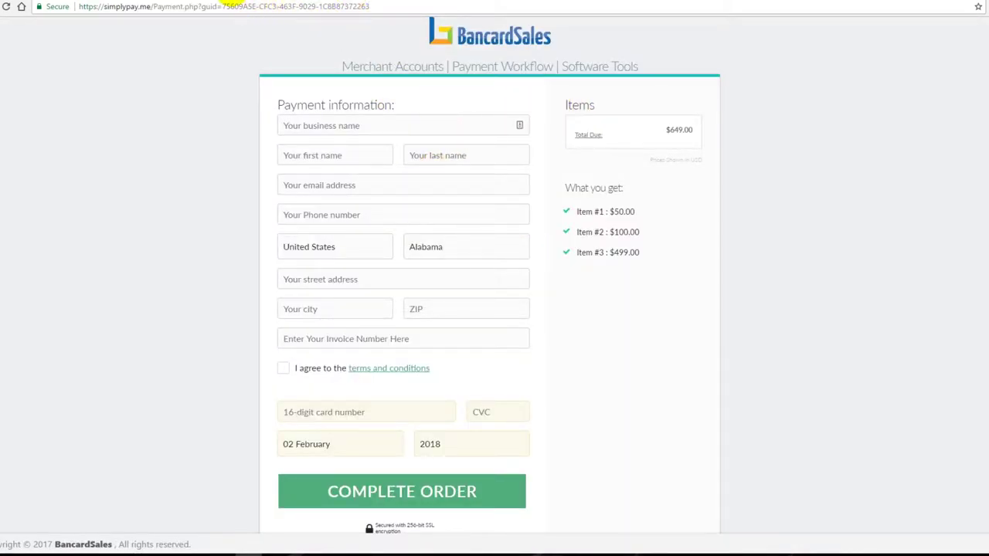
pyautogui.click(340, 2)
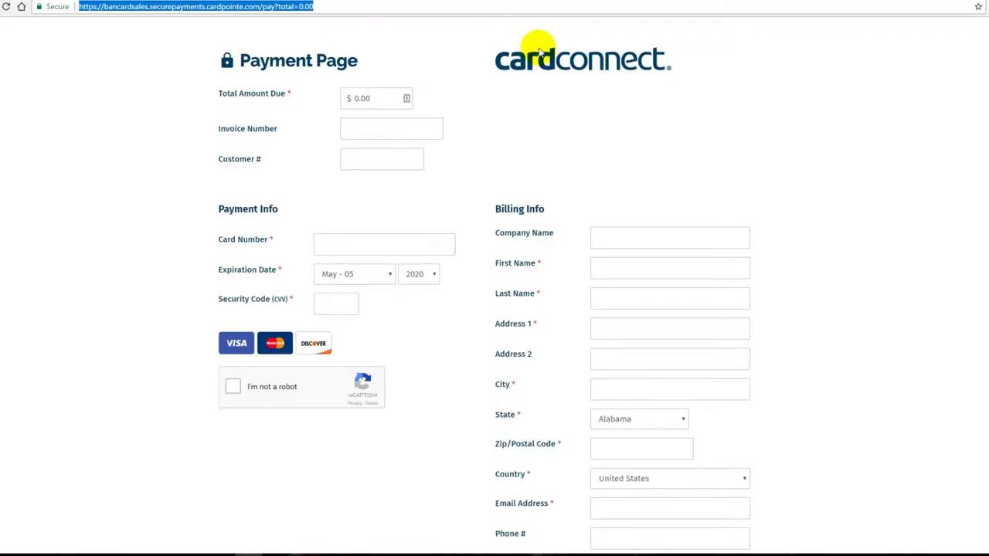
pyautogui.click(390, 2)
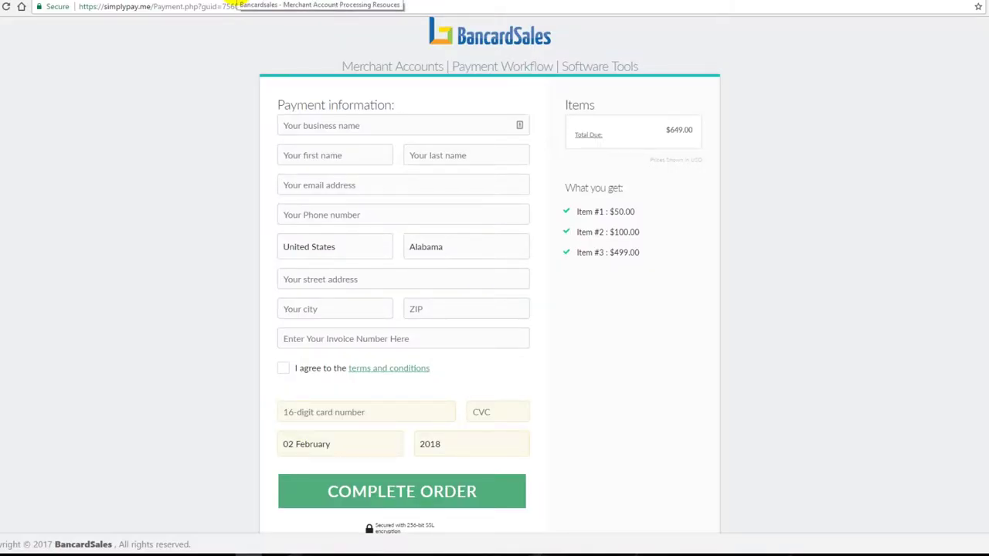
# - Open the BancardSales website's blog and look over its header menus, posts and footer for places to put a payment link
pyautogui.click(235, 2)
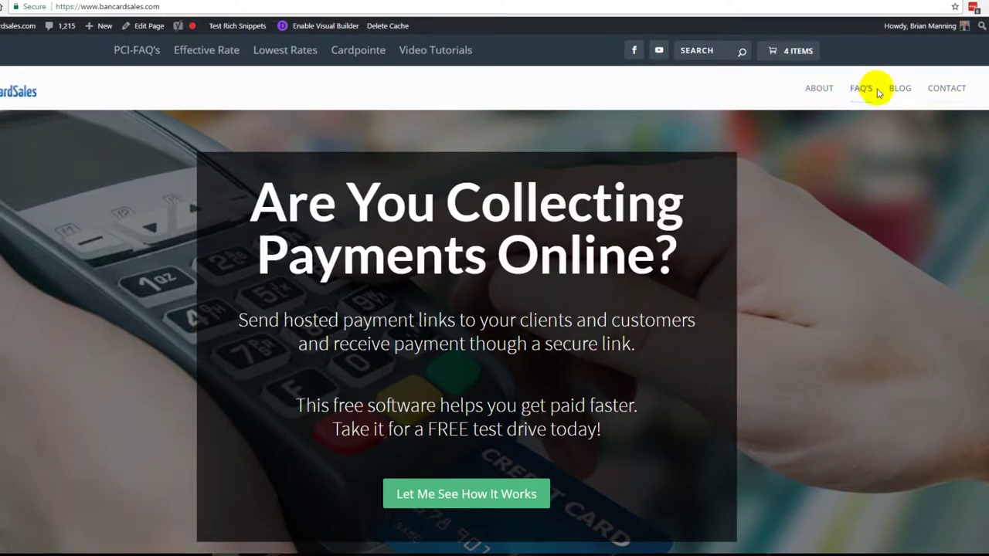
pyautogui.click(901, 90)
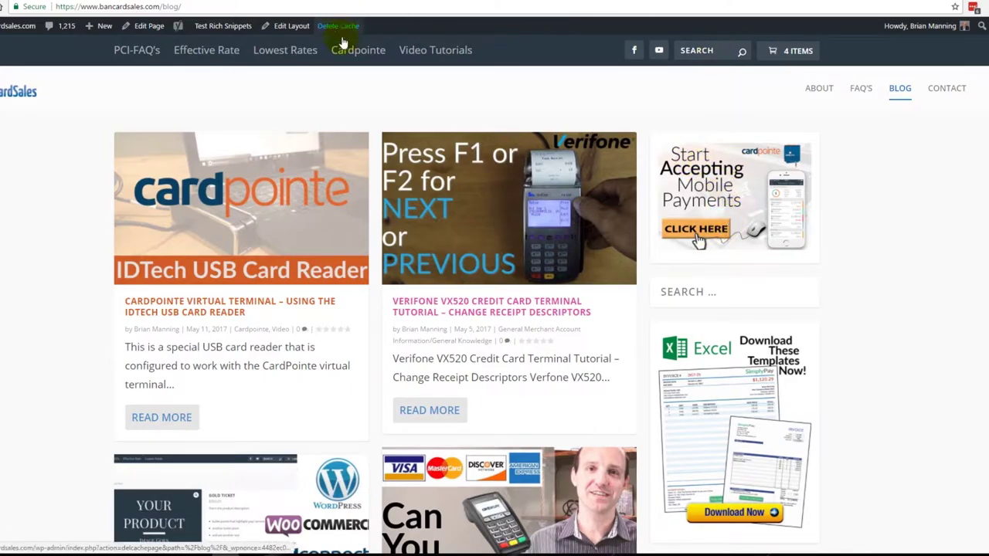
pyautogui.scroll(-10, 849, 231)
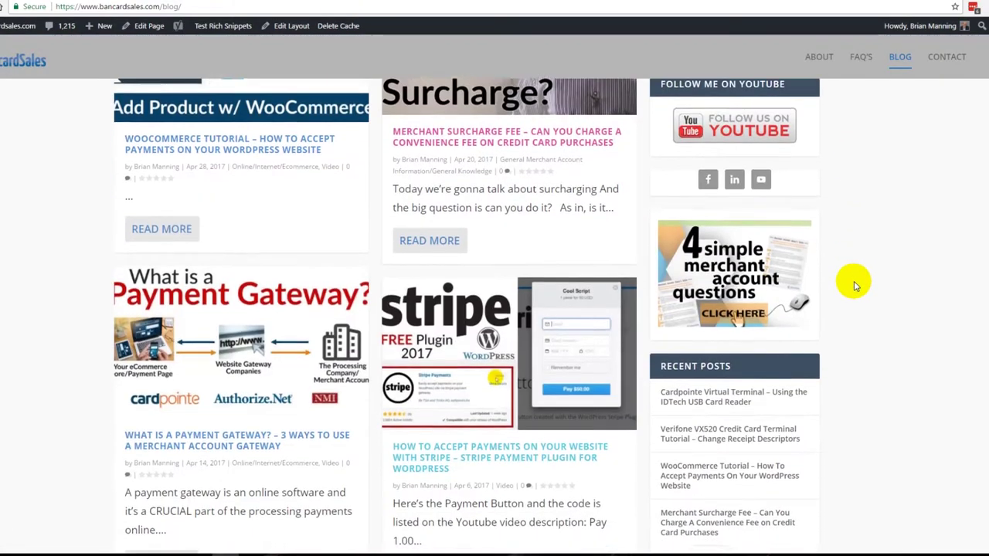
pyautogui.scroll(-14, 850, 284)
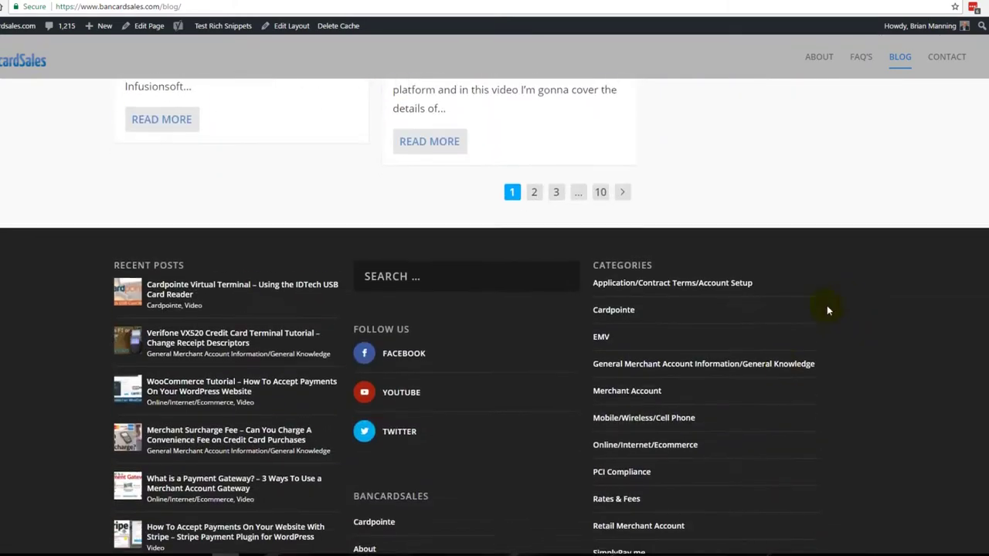
pyautogui.scroll(-2, 618, 412)
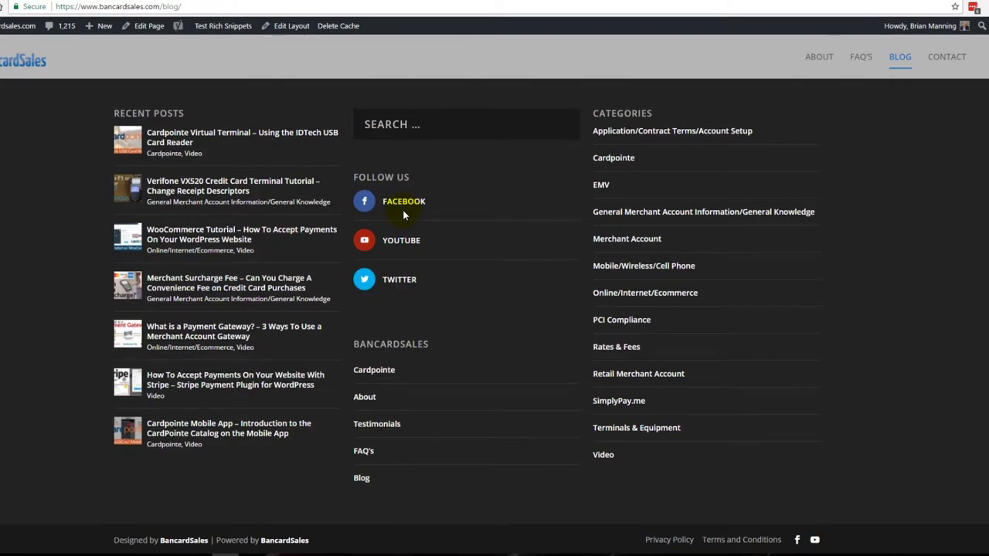
pyautogui.scroll(6, 406, 216)
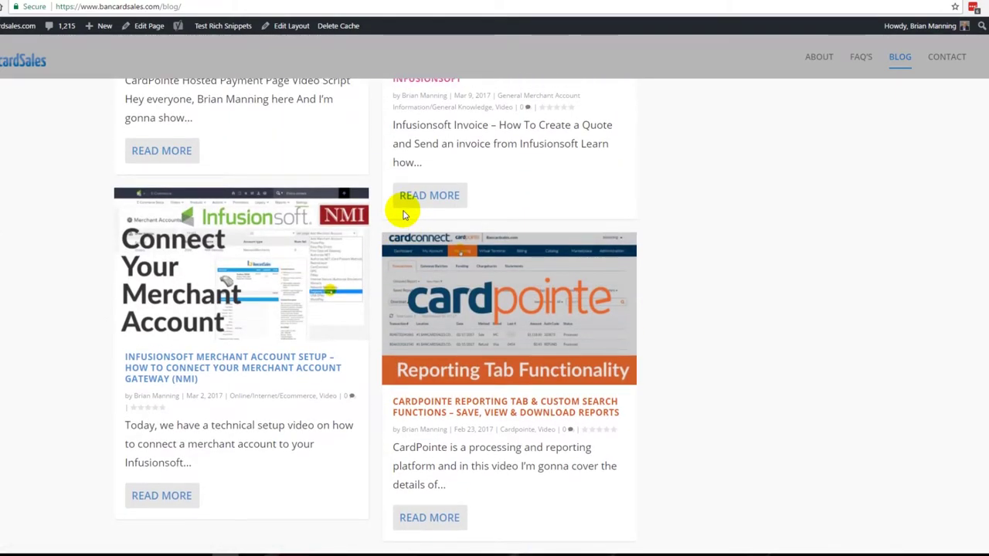
pyautogui.scroll(1, 405, 216)
pyautogui.scroll(7, 402, 216)
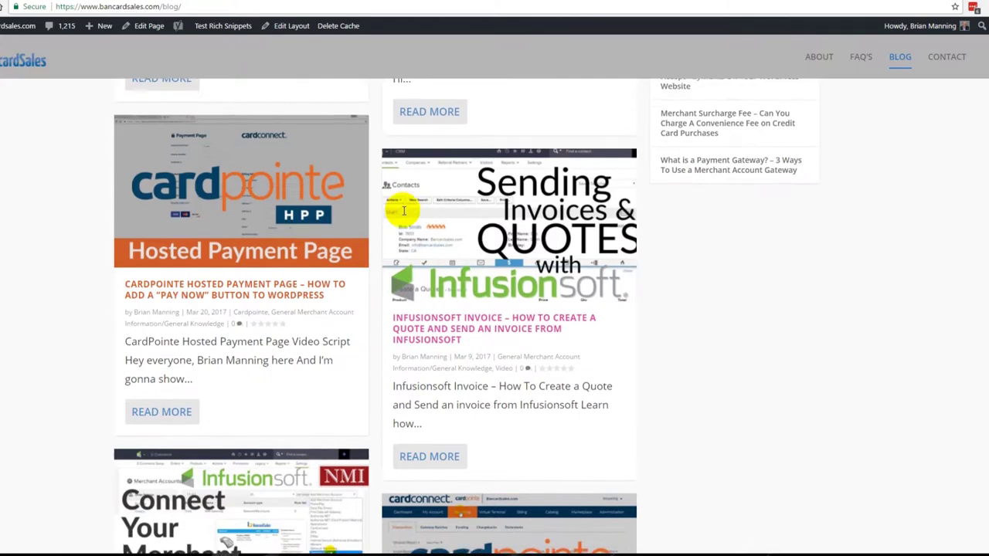
pyautogui.scroll(7, 403, 210)
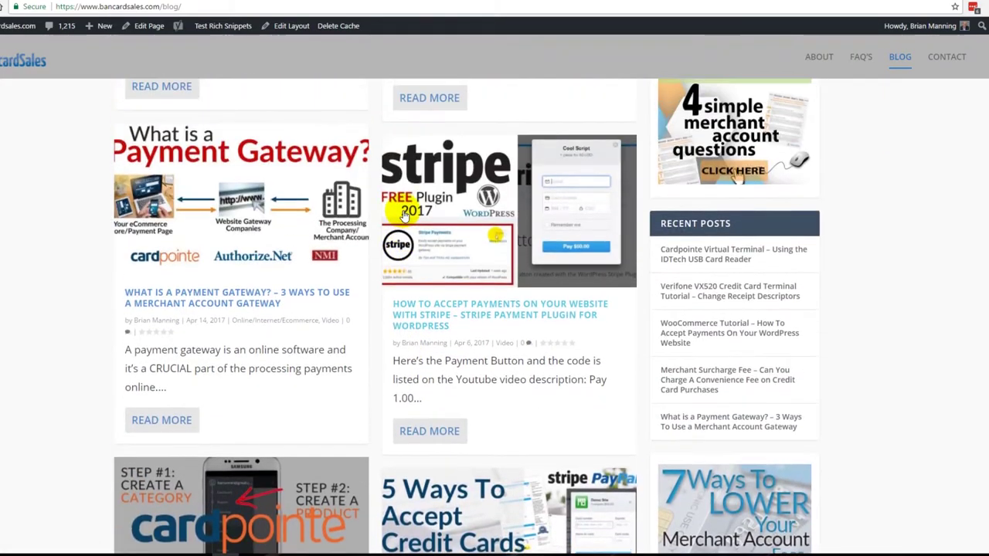
pyautogui.scroll(2, 403, 209)
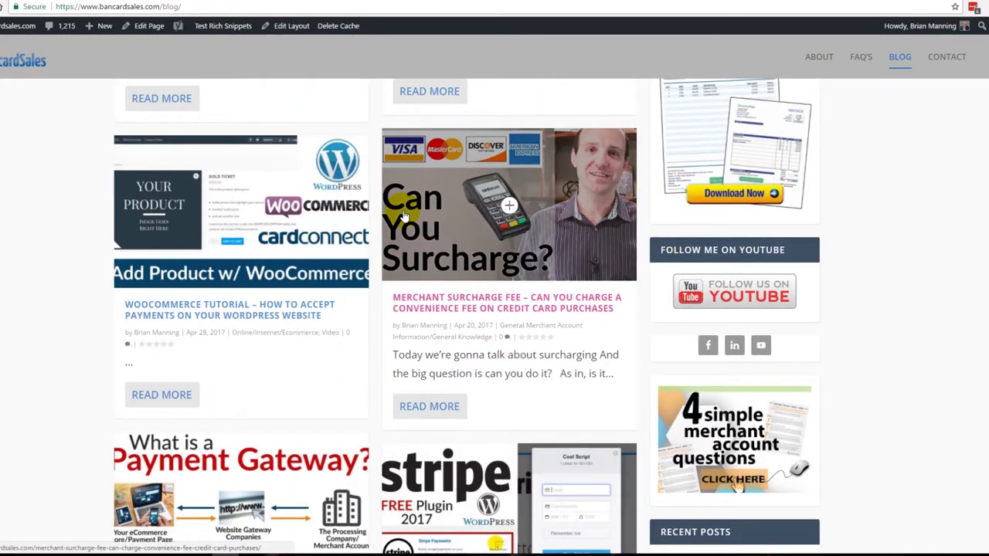
pyautogui.scroll(3, 403, 210)
pyautogui.scroll(3, 403, 210)
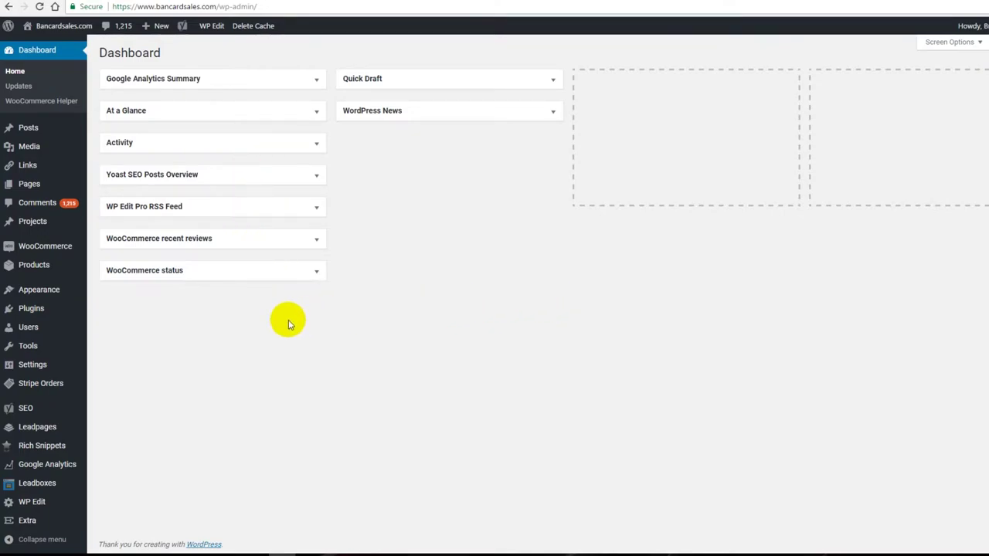
# - Open the WordPress menu editor and load the "Thin" Primary Menu for editing
pyautogui.moveTo(48, 292)
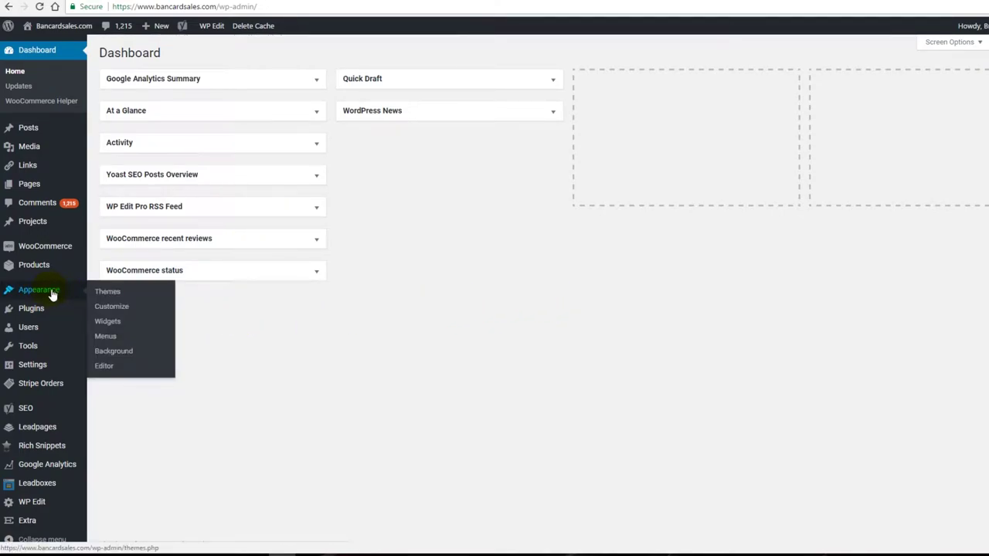
pyautogui.click(106, 340)
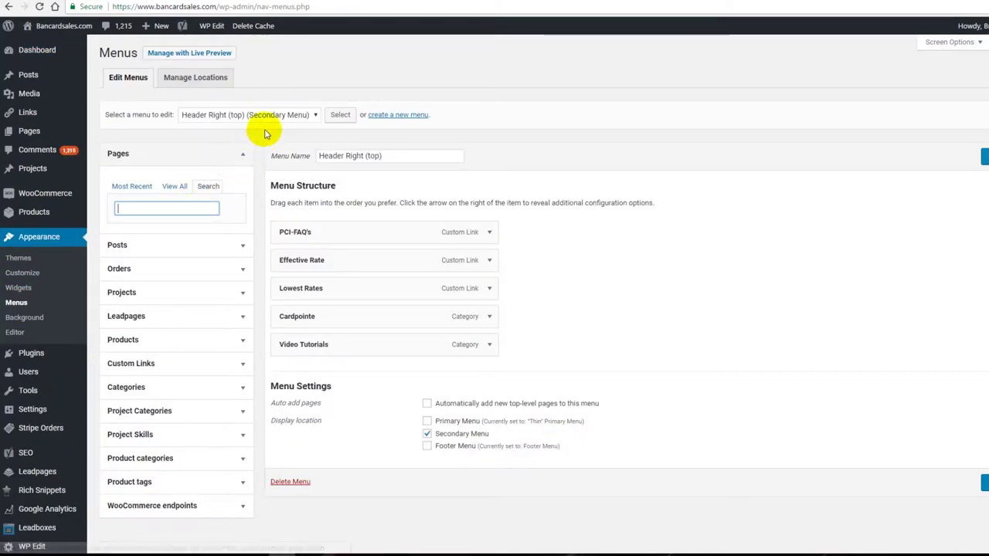
pyautogui.click(199, 119)
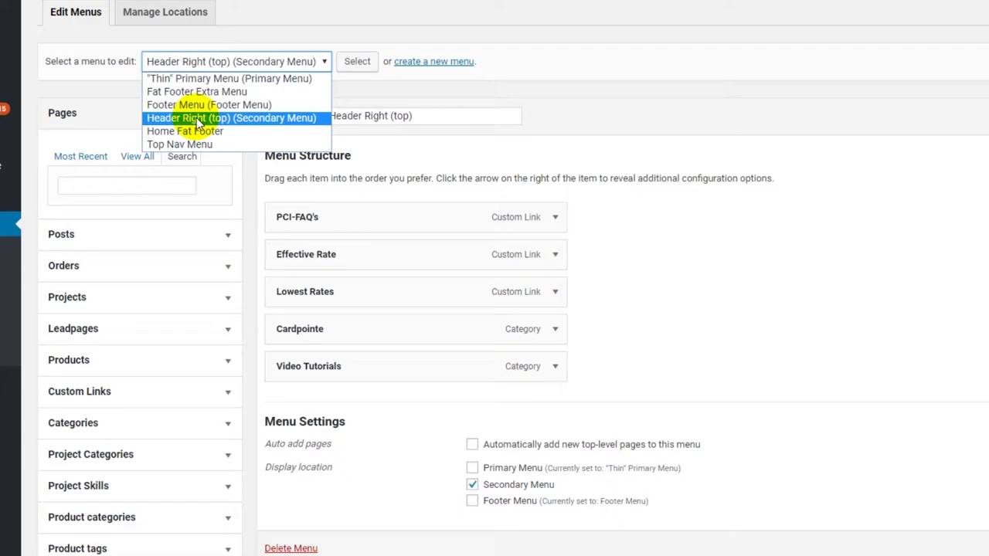
pyautogui.click(427, 178)
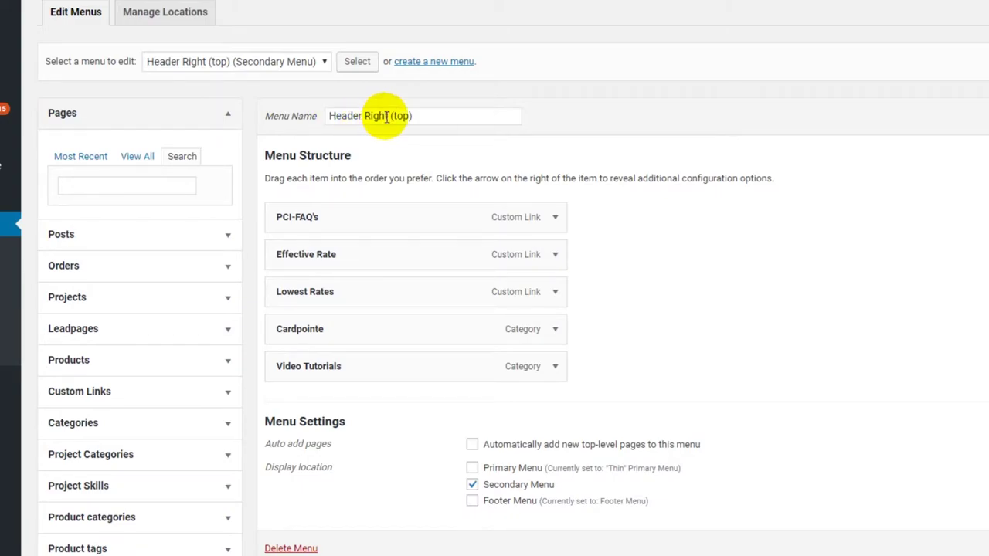
pyautogui.click(289, 62)
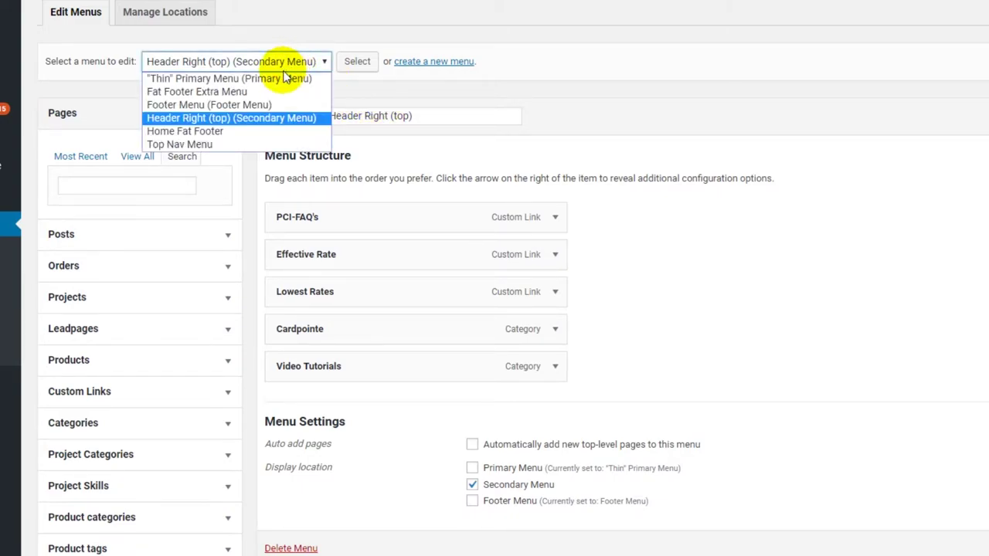
pyautogui.click(286, 78)
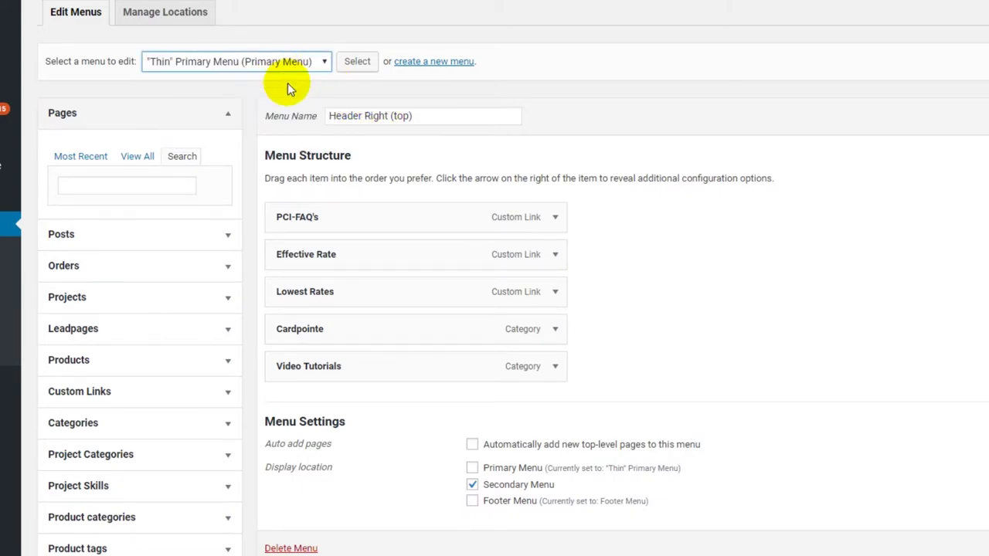
pyautogui.click(358, 62)
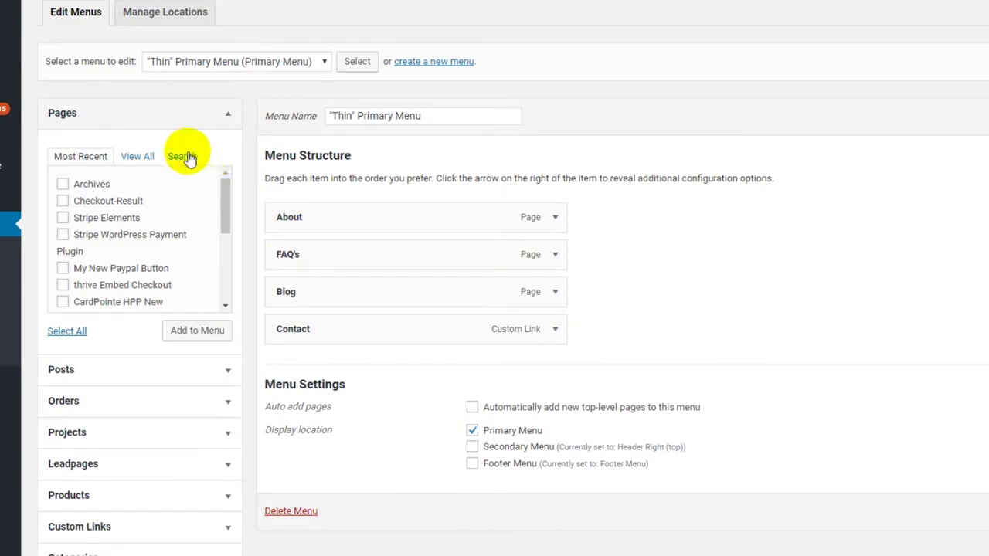
# - Start a custom link for the menu and paste the simplypay.me payment page address as its URL
pyautogui.click(182, 156)
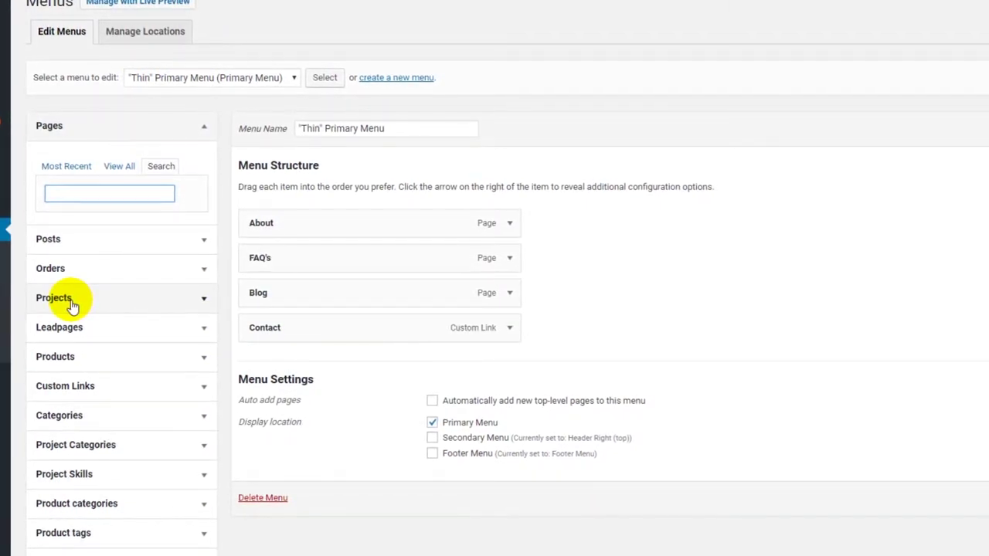
pyautogui.click(85, 384)
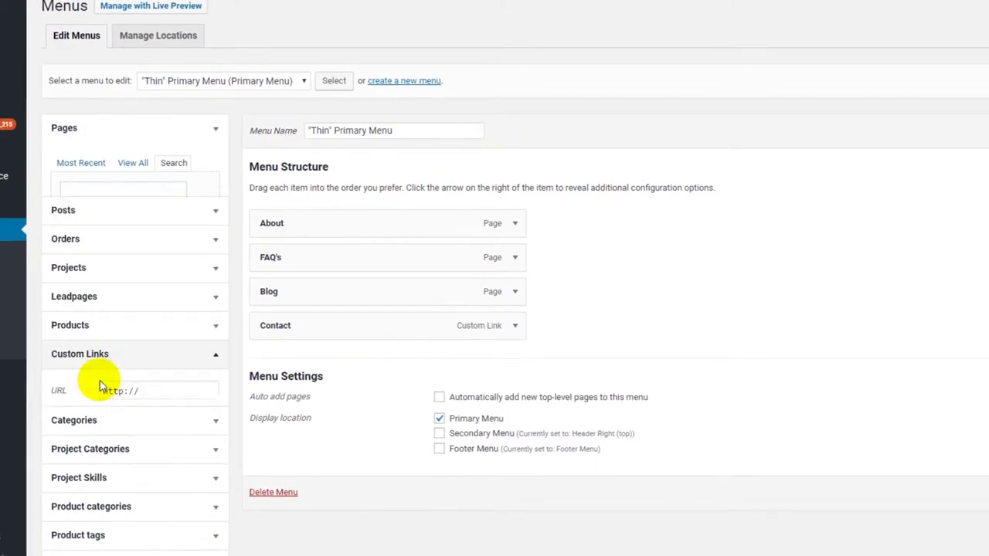
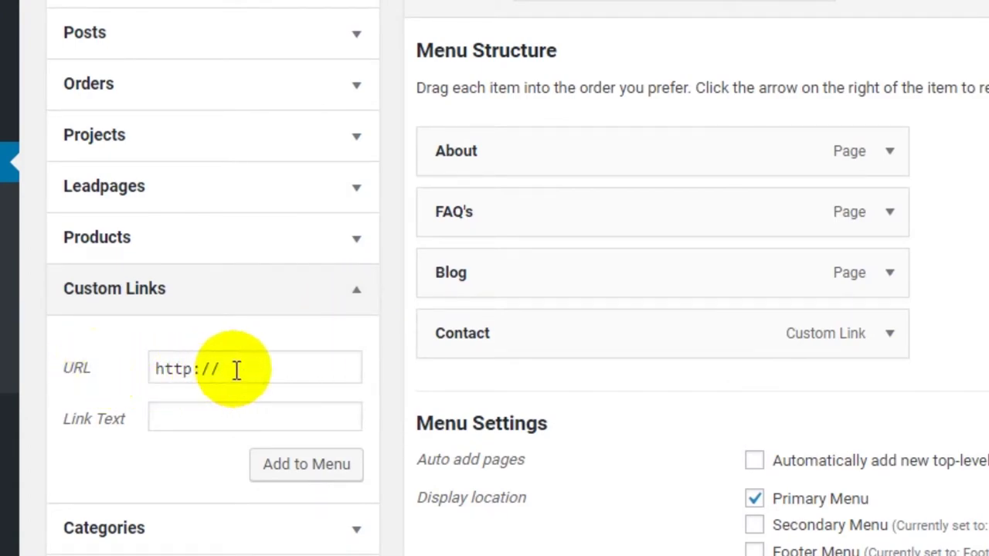
pyautogui.click(242, 369)
pyautogui.moveTo(232, 366); pyautogui.dragTo(152, 361)
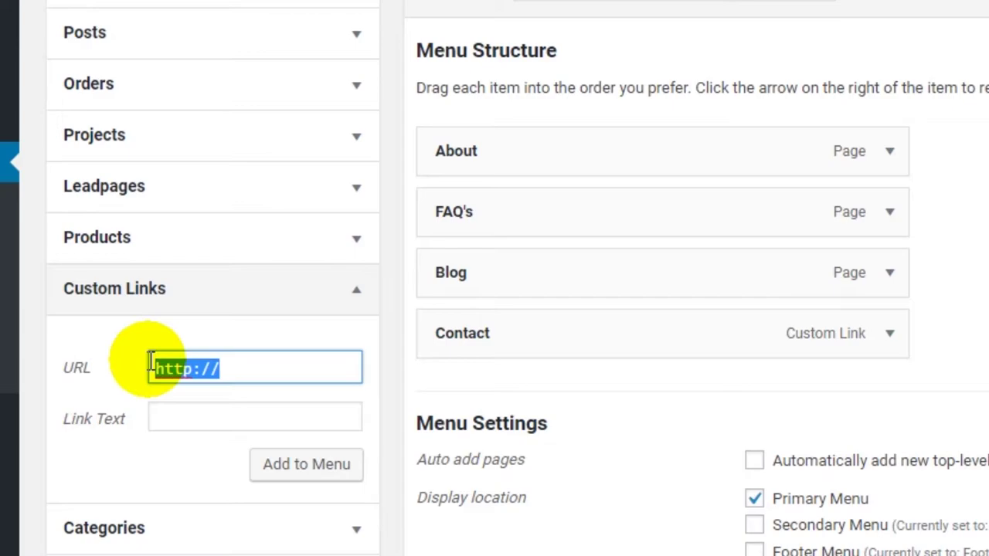
pyautogui.hotkey('ctrl', 'v')
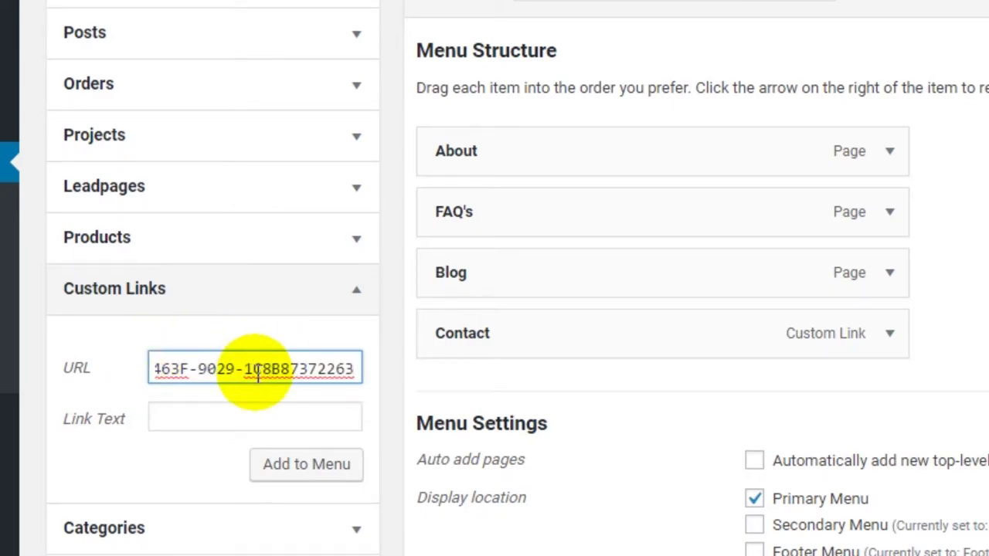
pyautogui.press('Left')
pyautogui.press('Left')
pyautogui.press('Left')
pyautogui.press('Left')
pyautogui.press('Left')
pyautogui.press('Left')
pyautogui.press('Left')
pyautogui.press('Left')
pyautogui.press('Left')
pyautogui.press('Left')
pyautogui.press('Left')
pyautogui.press('Left')
pyautogui.press('Left')
pyautogui.press('Left')
pyautogui.press('Left')
pyautogui.press('Left')
pyautogui.press('Left')
pyautogui.press('Left')
pyautogui.press('Left')
pyautogui.press('Left')
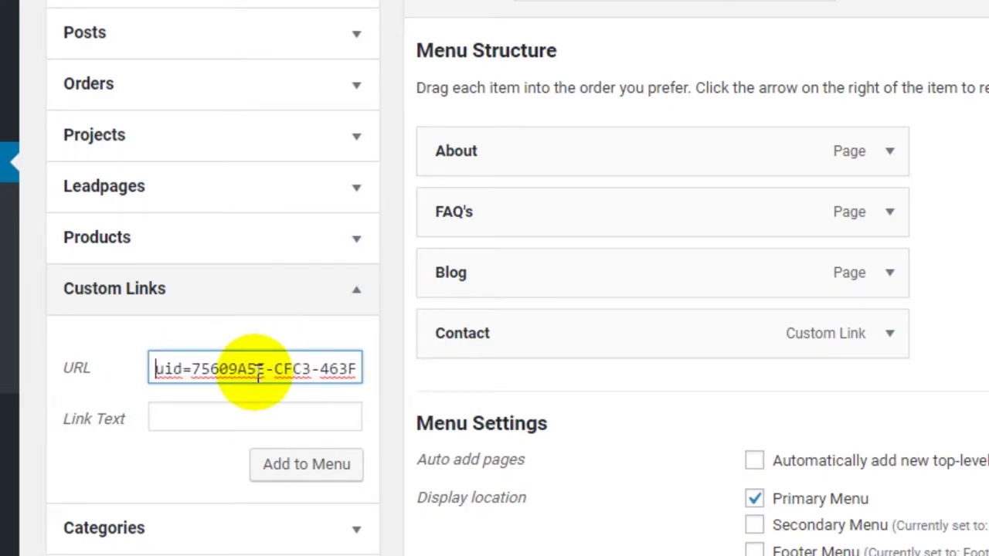
pyautogui.press('Left')
pyautogui.press('Left')
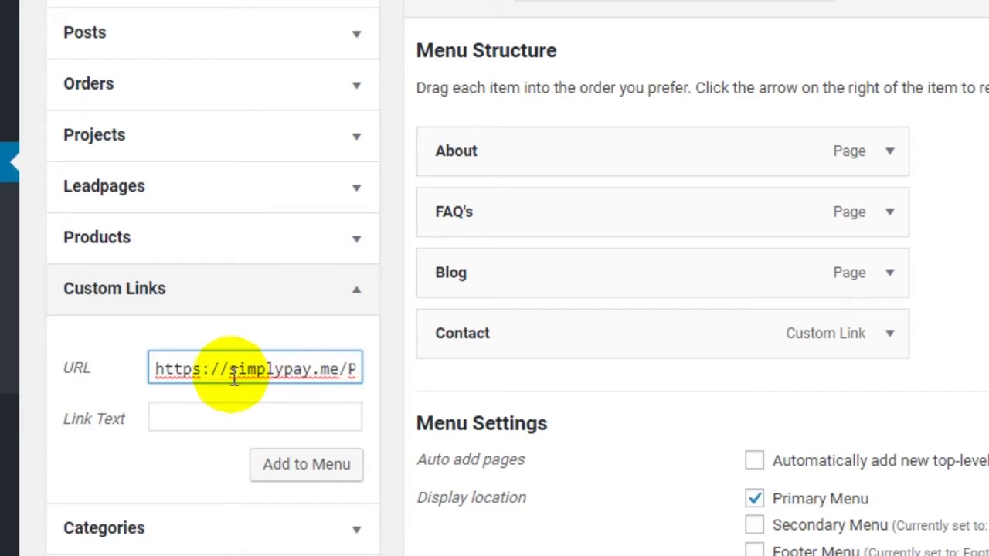
# - Set the custom link's text to "Pay Now" and add it to the "Thin" Primary Menu
pyautogui.click(220, 417)
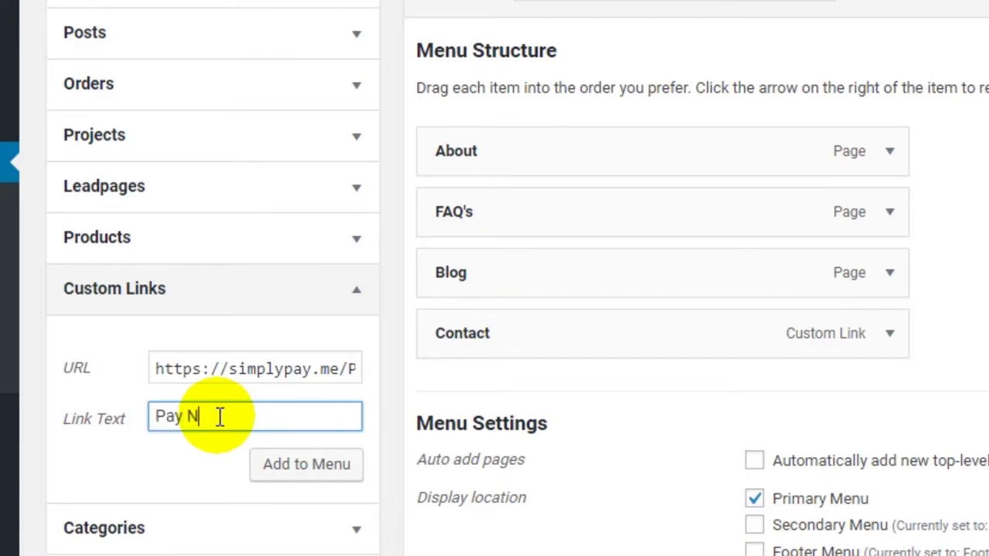
pyautogui.click(278, 471)
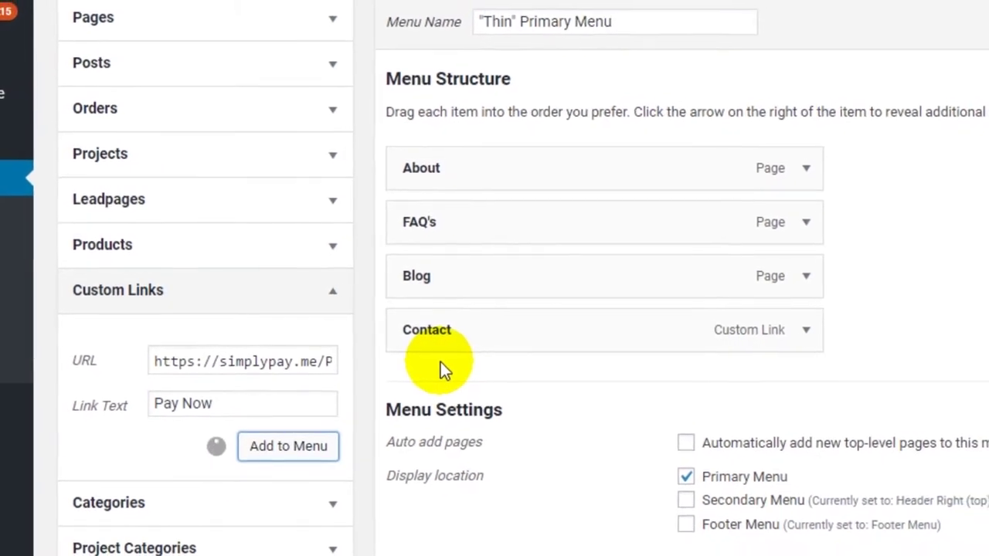
pyautogui.moveTo(409, 373); pyautogui.dragTo(282, 348)
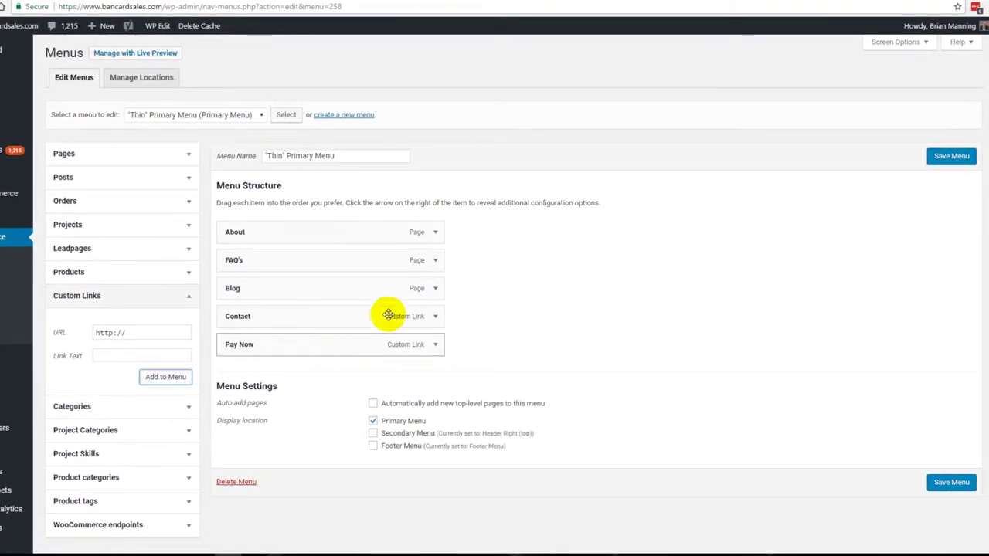
# - Save the "Thin" Primary Menu and test the Pay Now link in the BancardSales home page's header
pyautogui.click(944, 159)
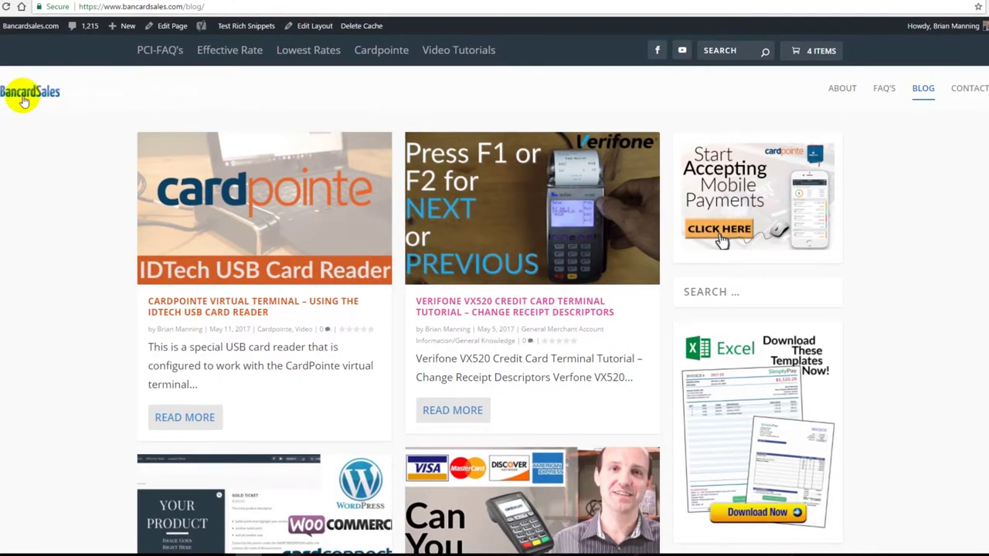
pyautogui.click(24, 97)
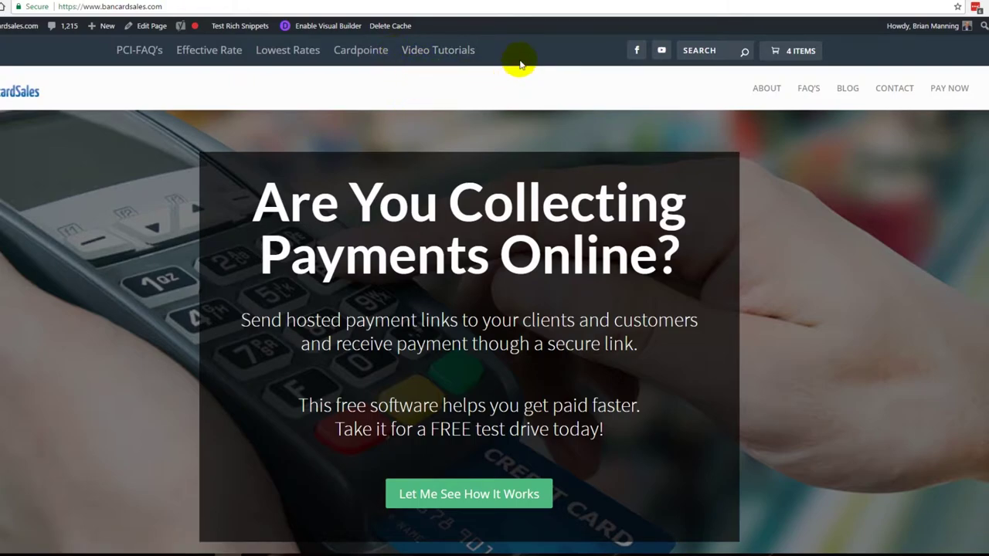
pyautogui.click(949, 89)
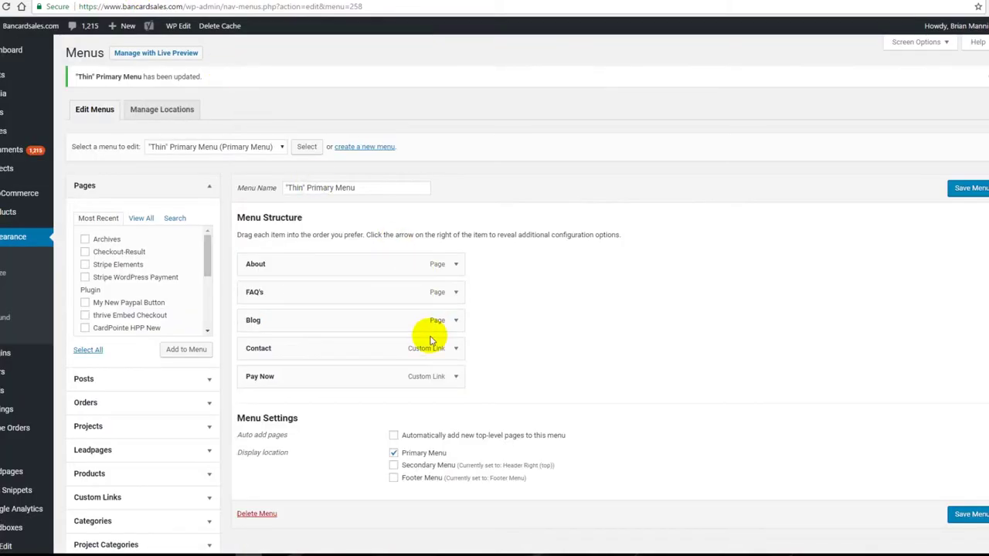
# - Move Pay Now to the first position of the "Thin" Primary Menu, save it, and retest the link on the home page
pyautogui.moveTo(340, 379); pyautogui.dragTo(337, 265)
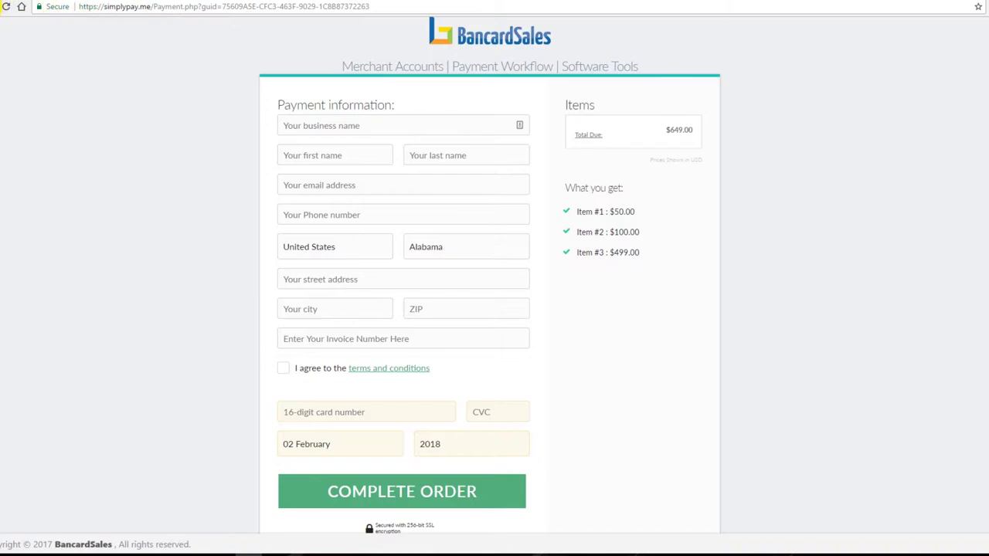
pyautogui.click(10, 9)
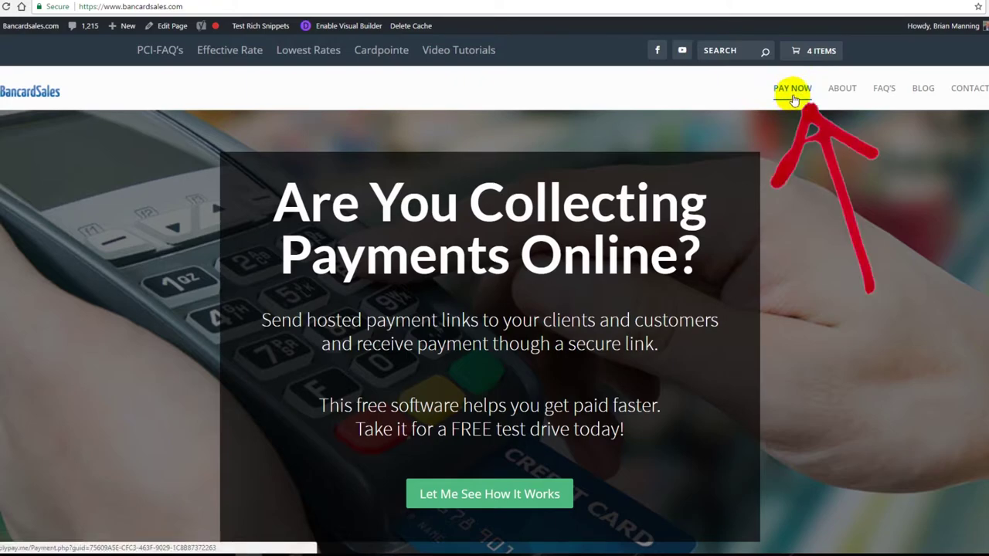
pyautogui.click(794, 96)
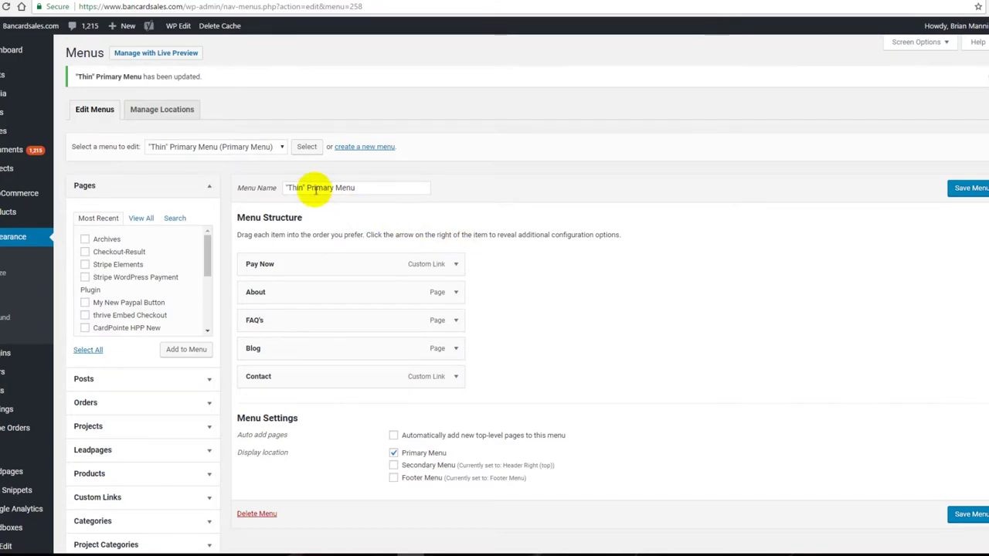
# - Load the Fat Footer Extra Menu for editing and check where it appears in the home page's footer
pyautogui.click(280, 148)
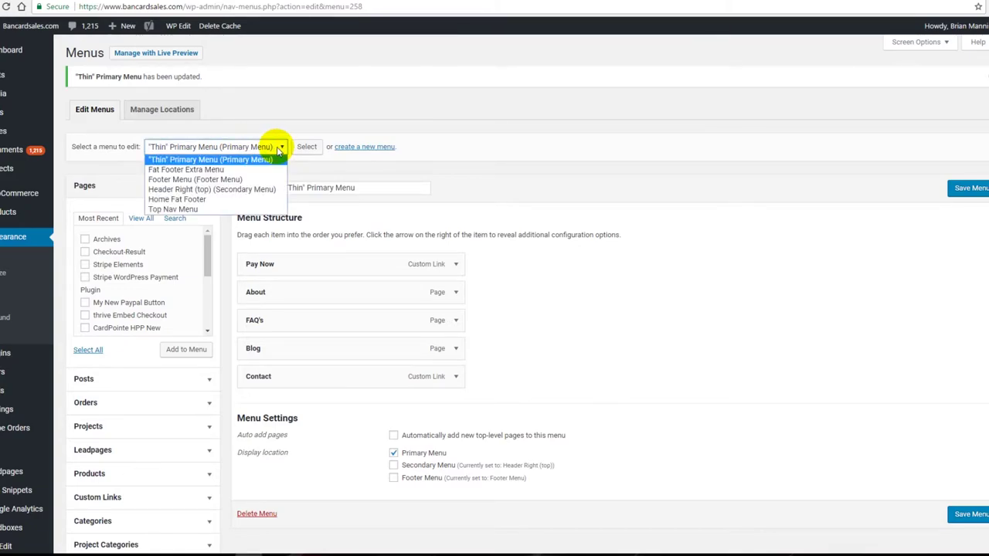
pyautogui.click(265, 168)
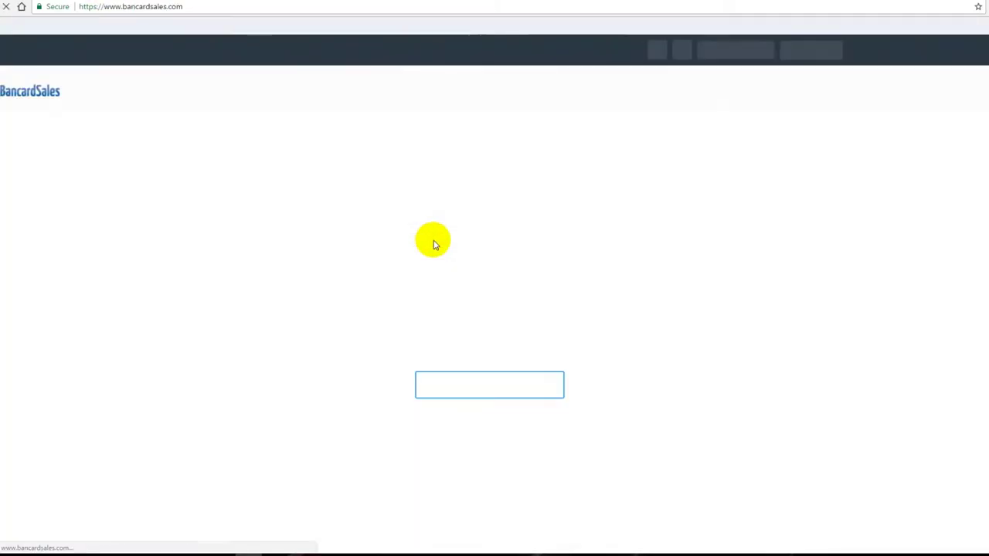
pyautogui.scroll(-7, 423, 263)
pyautogui.scroll(-6, 422, 266)
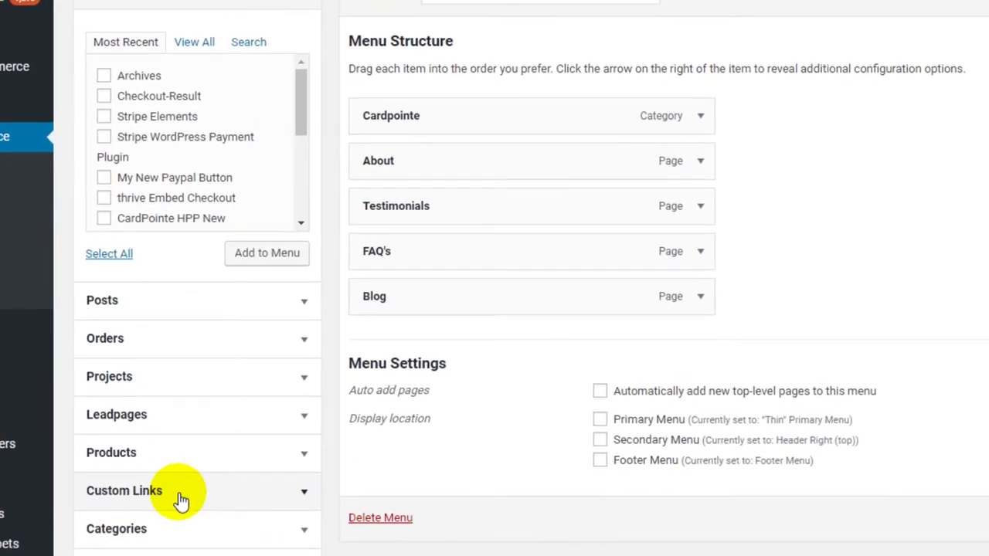
# - Add a "Pay Bill Now" custom link to the simplypay.me payment page as the first item of the Fat Footer Extra Menu and save
pyautogui.click(153, 519)
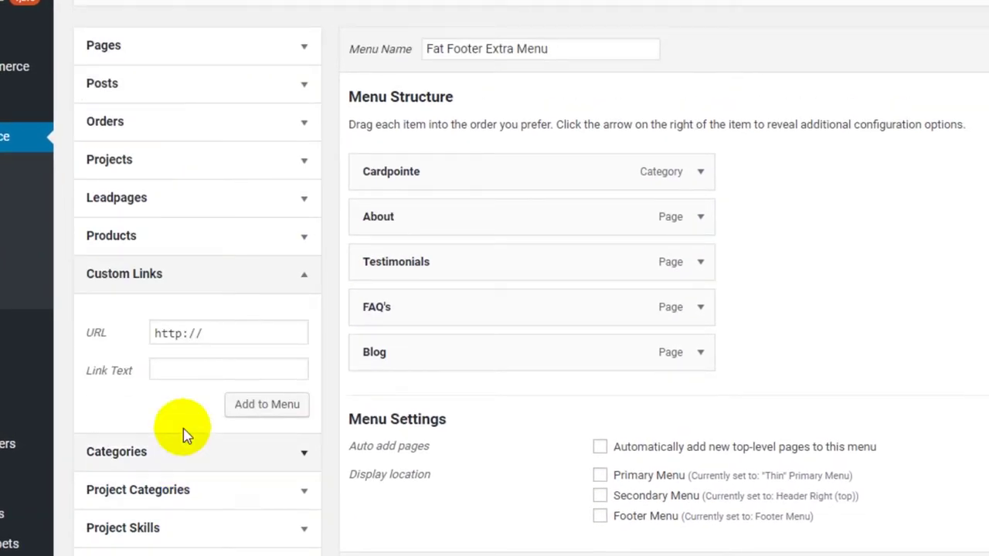
pyautogui.tripleClick(197, 332)
pyautogui.hotkey('ctrl', 'v')
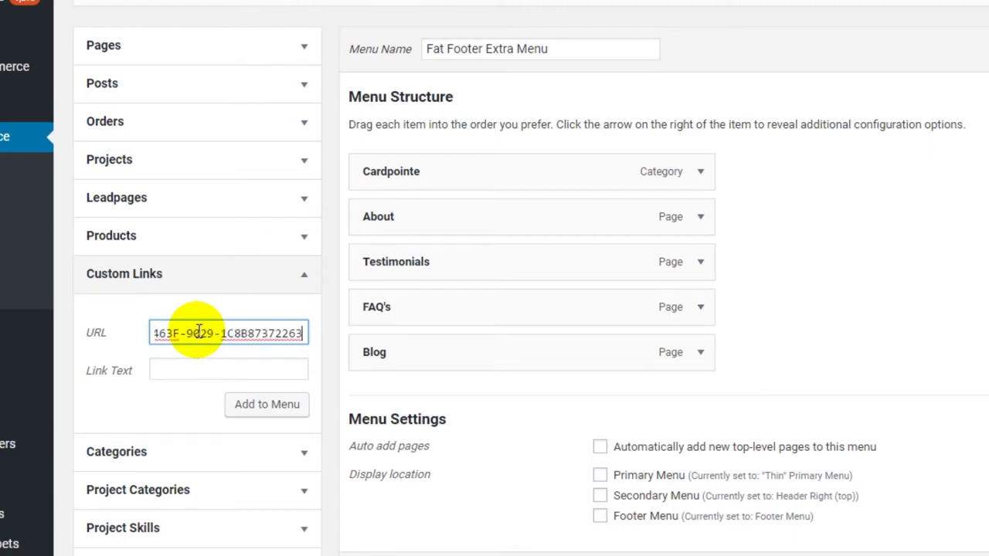
pyautogui.click(194, 371)
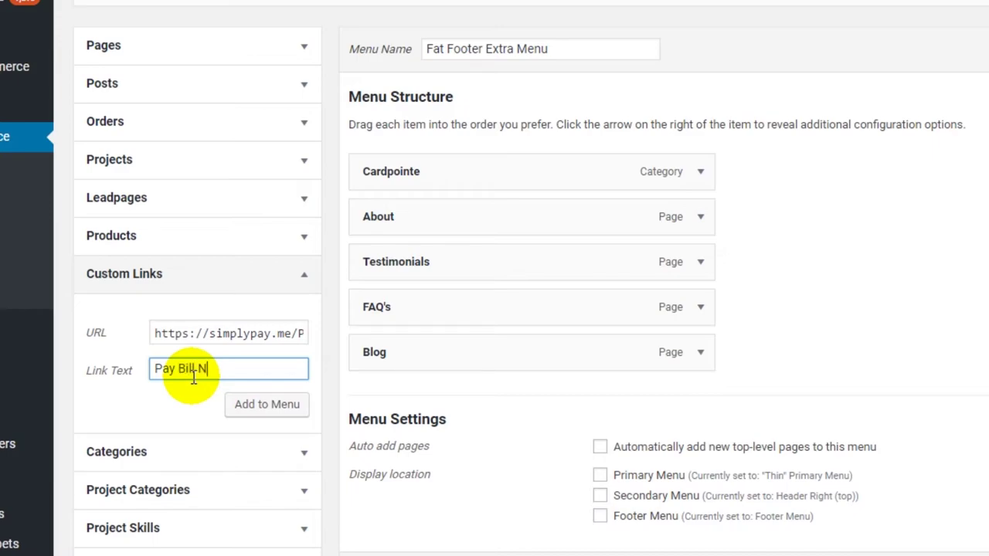
pyautogui.click(241, 404)
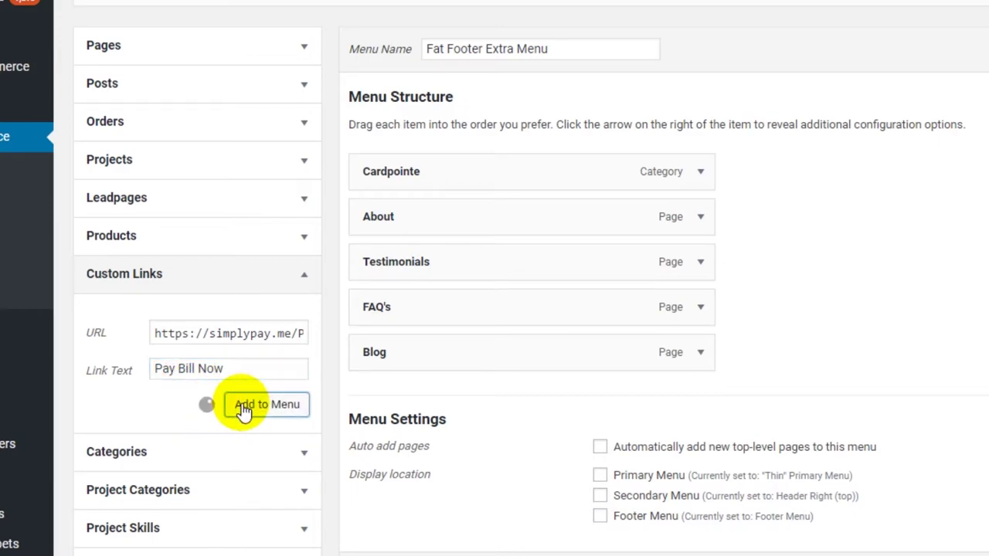
pyautogui.moveTo(419, 402); pyautogui.dragTo(405, 160)
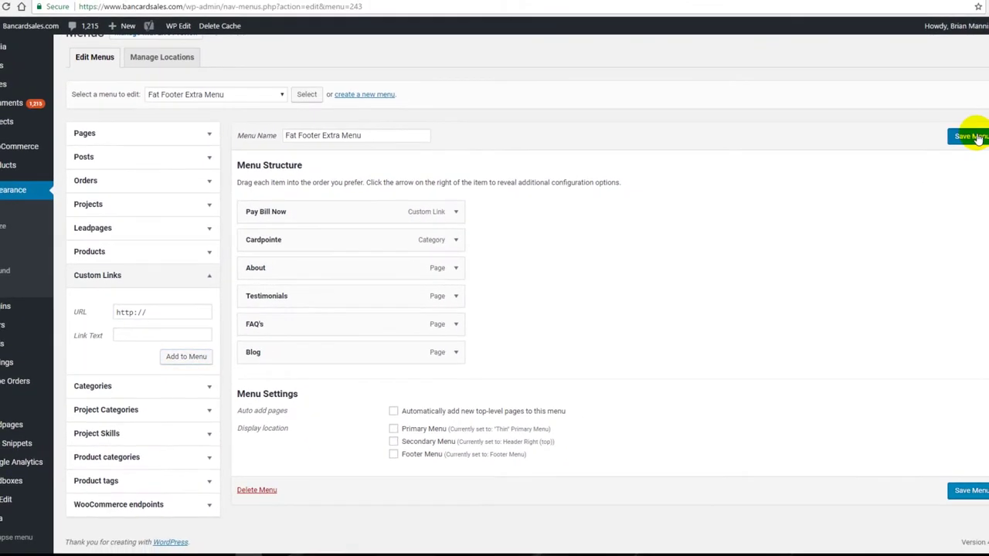
# - Open the BancardSales home page and test the Pay Bill Now link in its footer
pyautogui.click(241, 7)
pyautogui.write('ban')
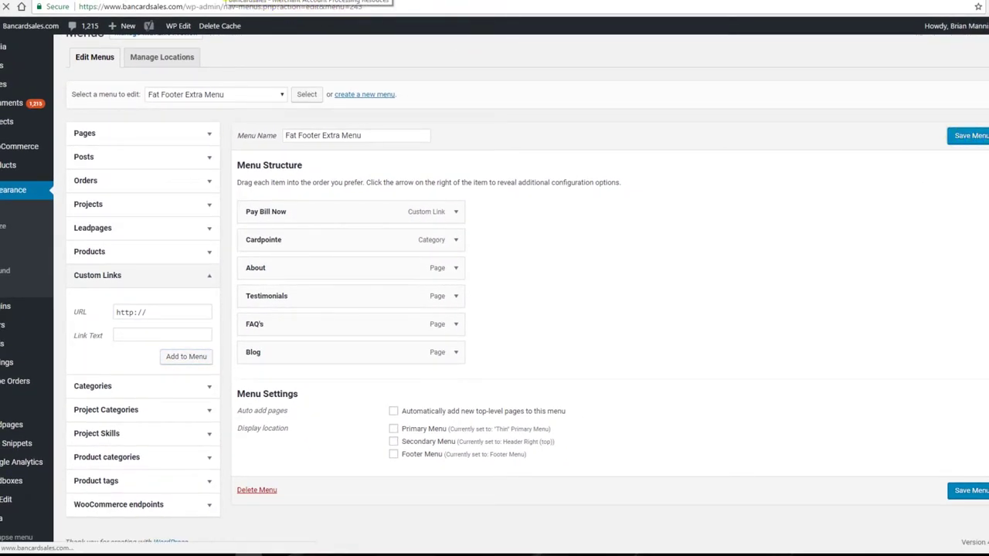
pyautogui.press('Return')
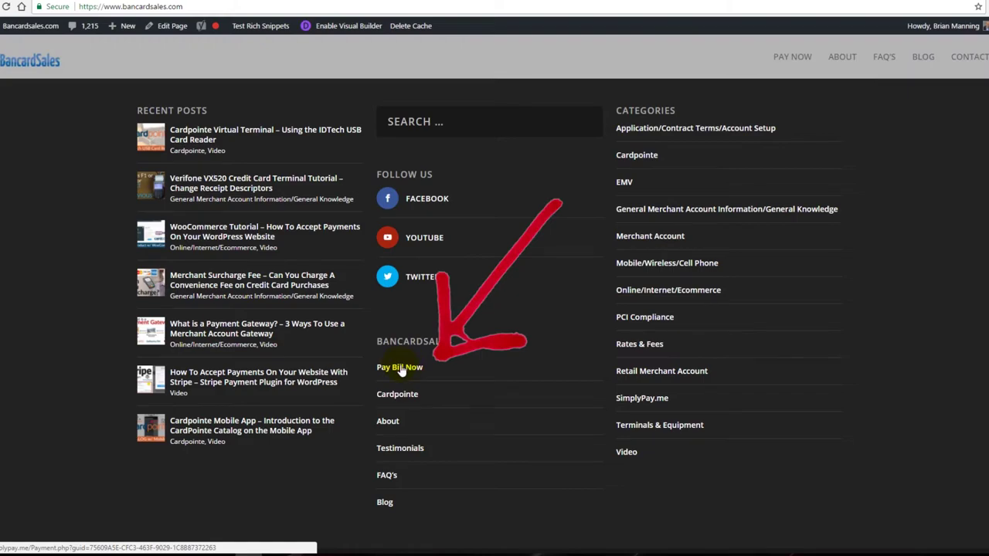
pyautogui.click(399, 367)
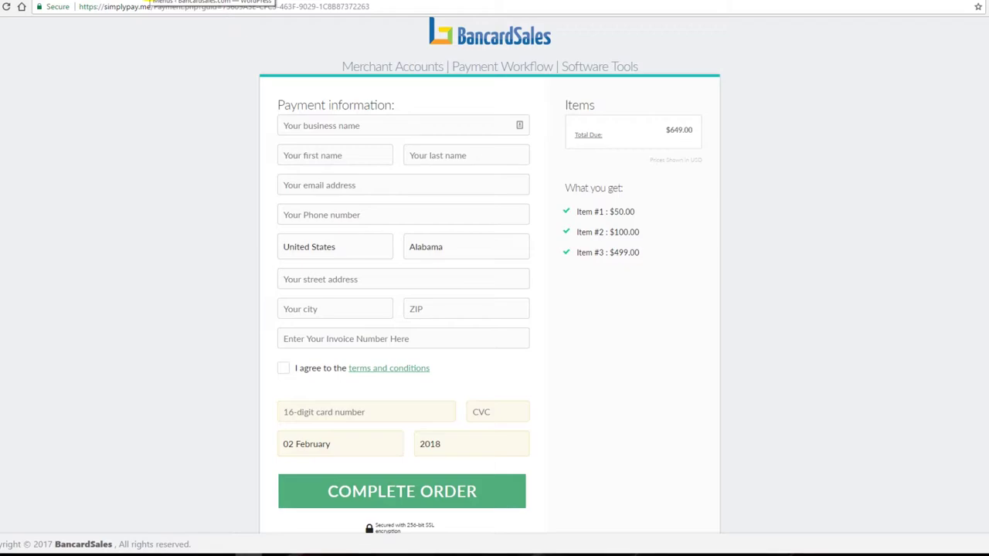
# - Open the WordPress Widgets page, collapse the Main Sidebar area and expand Footer Sidebar Middle
pyautogui.click(150, 0)
pyautogui.click(101, 0)
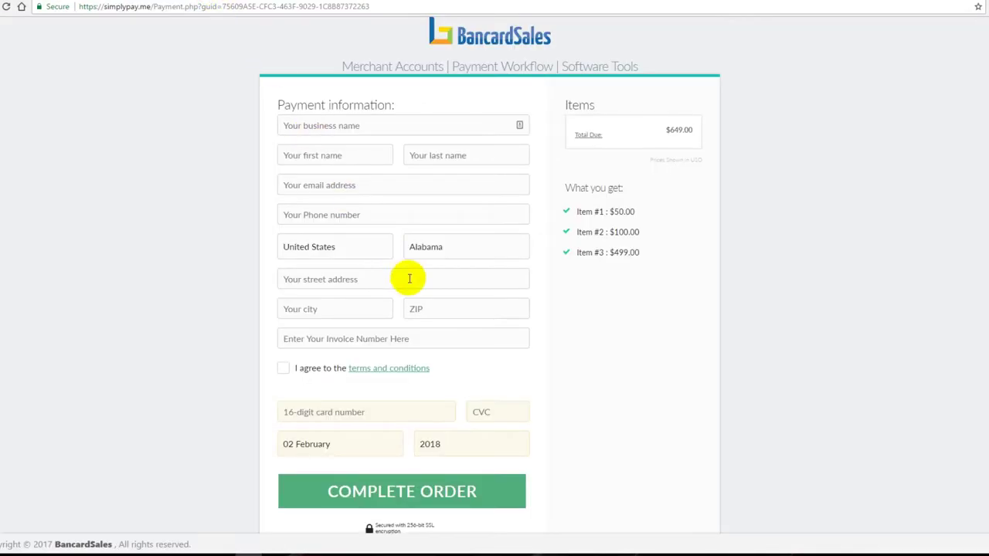
pyautogui.click(6, 6)
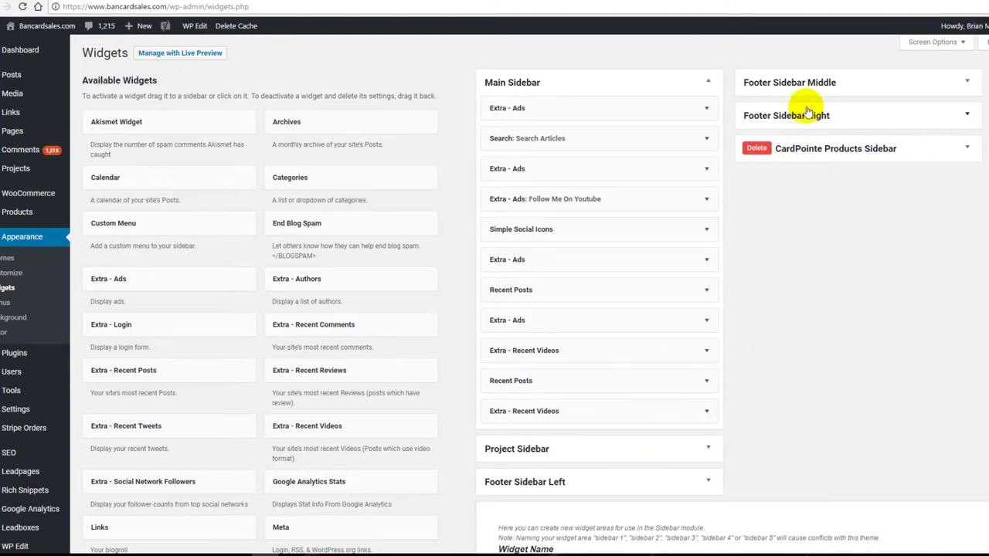
pyautogui.click(709, 82)
pyautogui.click(709, 82)
pyautogui.click(709, 84)
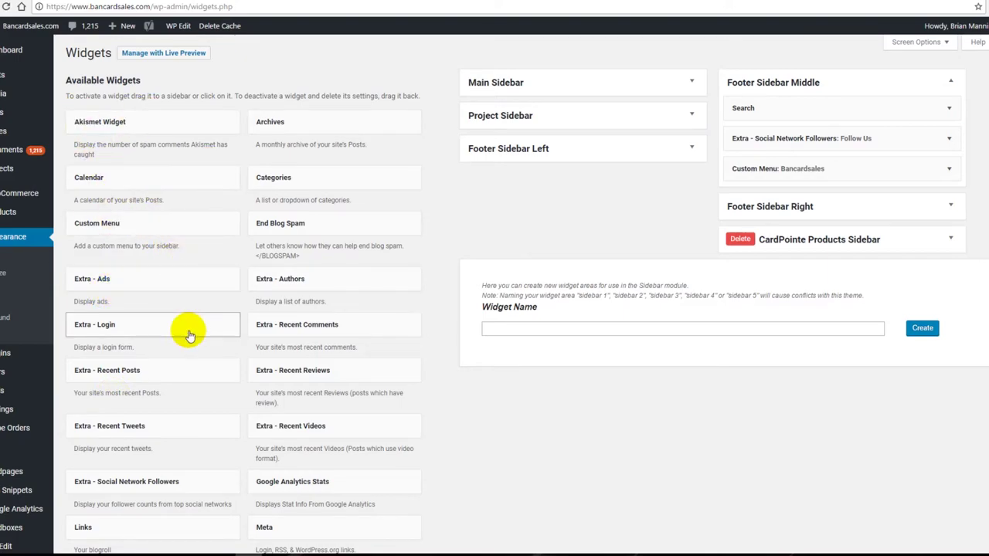
# - Add a Visual Editor widget to Footer Sidebar Middle, place it above the Search widget and open it for editing
pyautogui.scroll(-4, 189, 334)
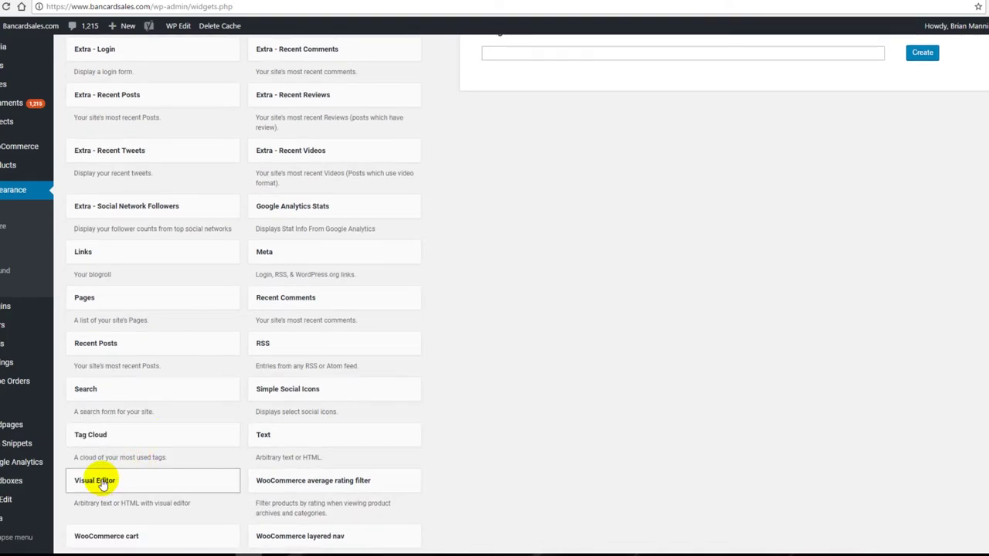
pyautogui.click(103, 484)
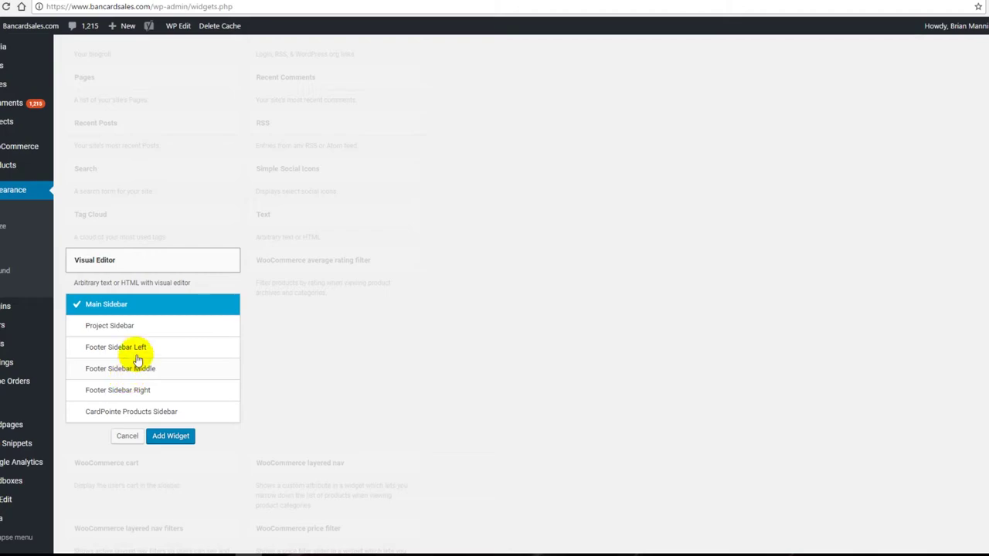
pyautogui.click(114, 371)
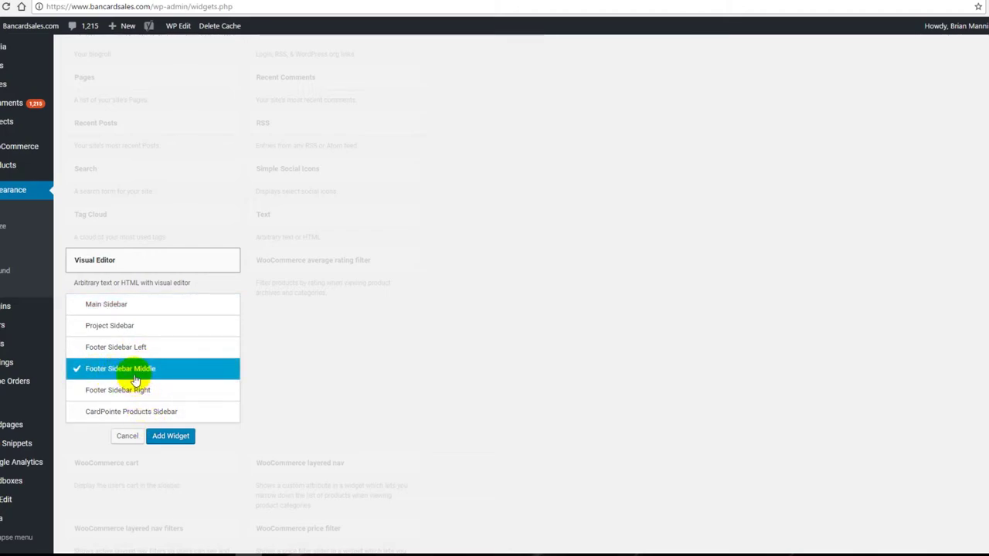
pyautogui.click(170, 438)
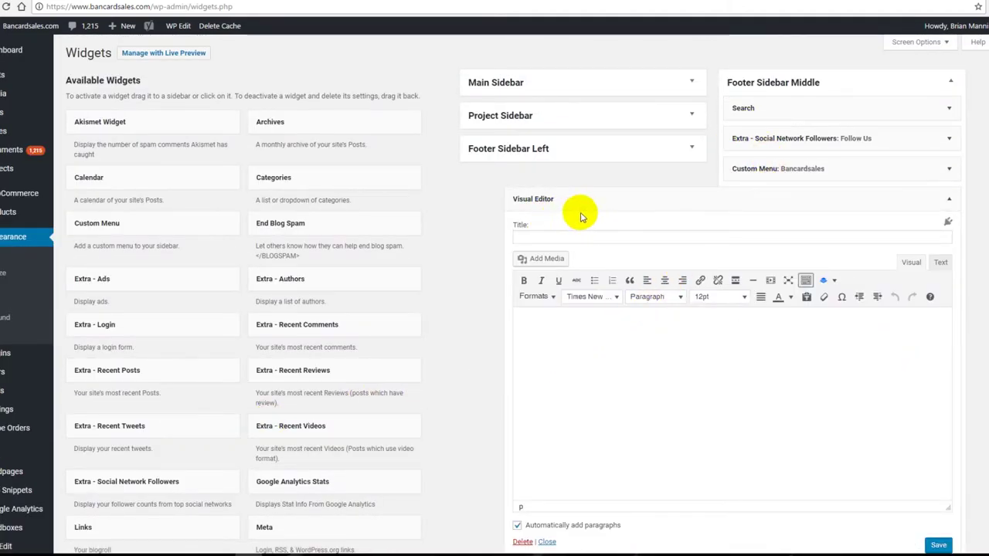
pyautogui.click(951, 201)
pyautogui.moveTo(907, 194); pyautogui.dragTo(903, 105)
pyautogui.click(949, 108)
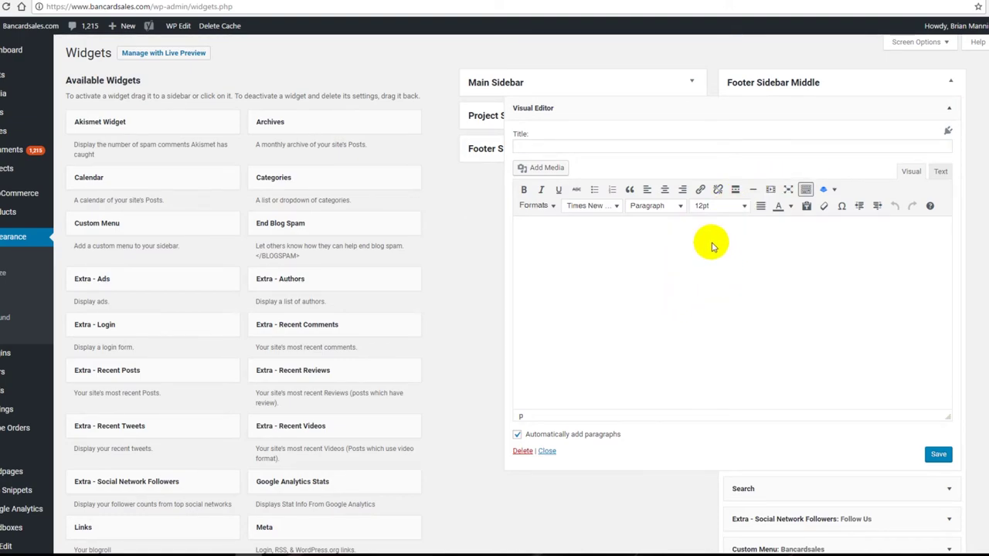
# - Title the Visual Editor widget "Pay Now" and insert the centered, full-size Pay_Now-Blue-tr.png image from the media library
pyautogui.click(562, 147)
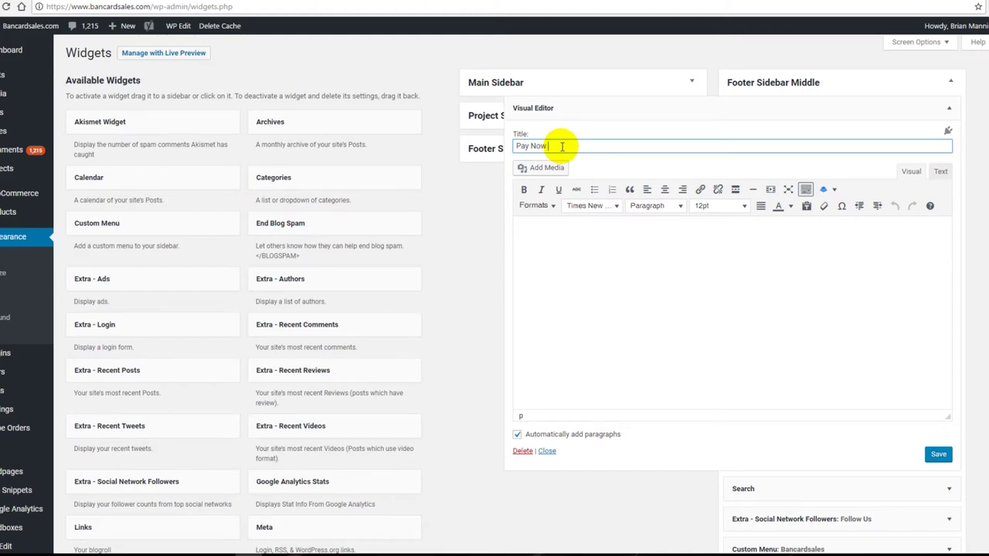
pyautogui.click(656, 270)
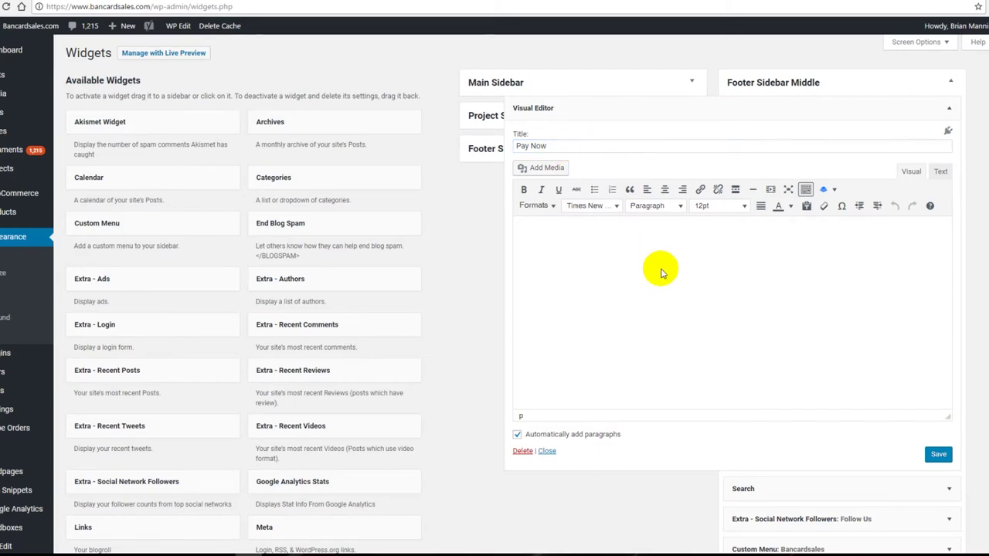
pyautogui.click(554, 172)
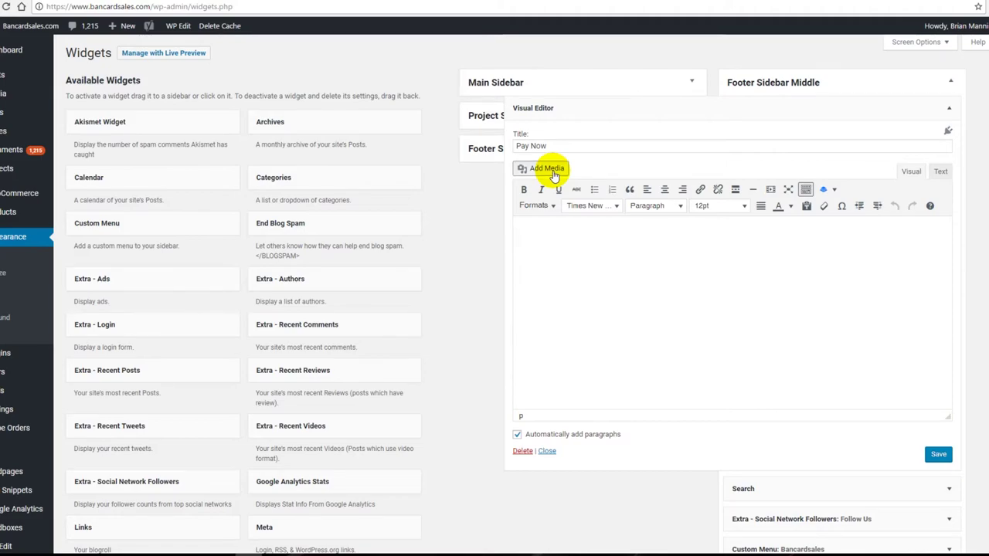
pyautogui.click(777, 93)
pyautogui.write('pay now')
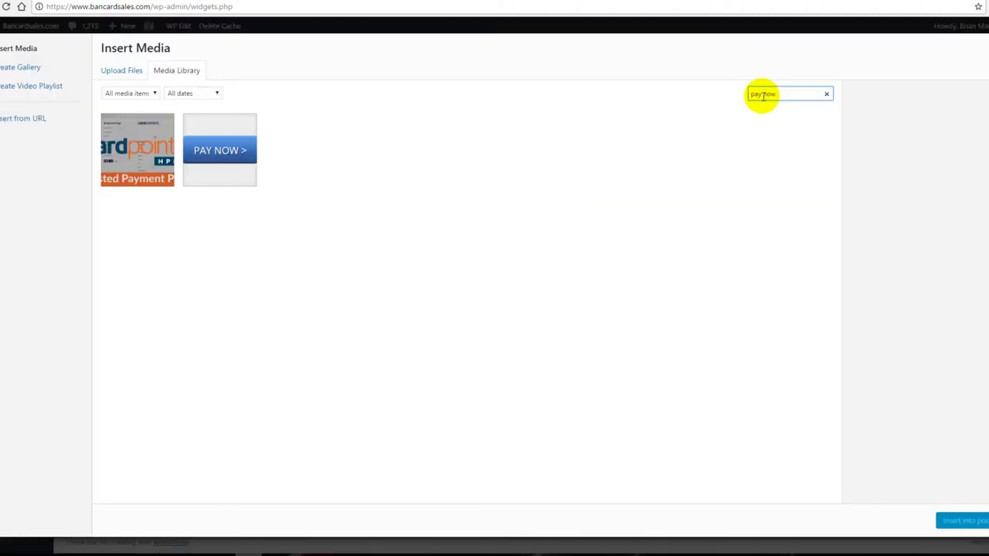
pyautogui.click(221, 157)
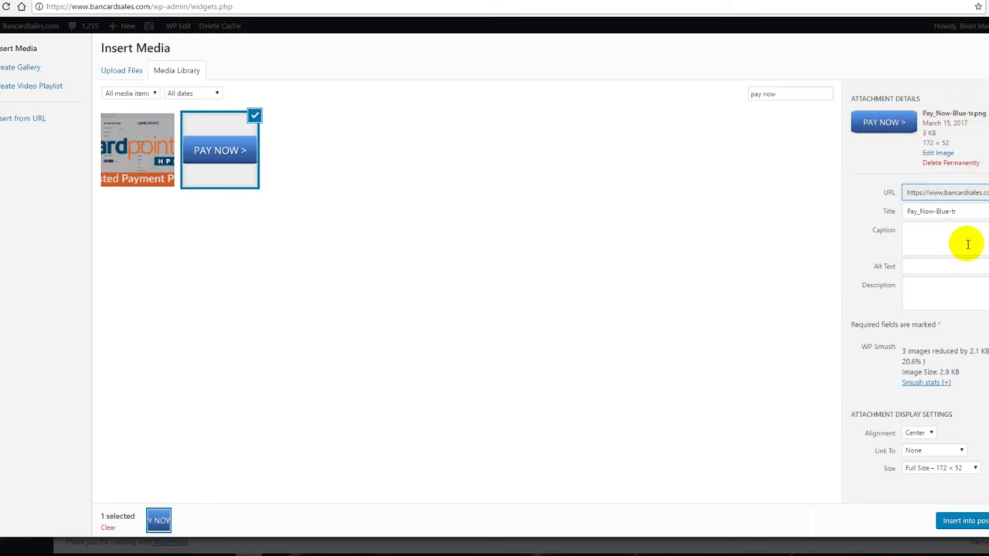
pyautogui.click(952, 522)
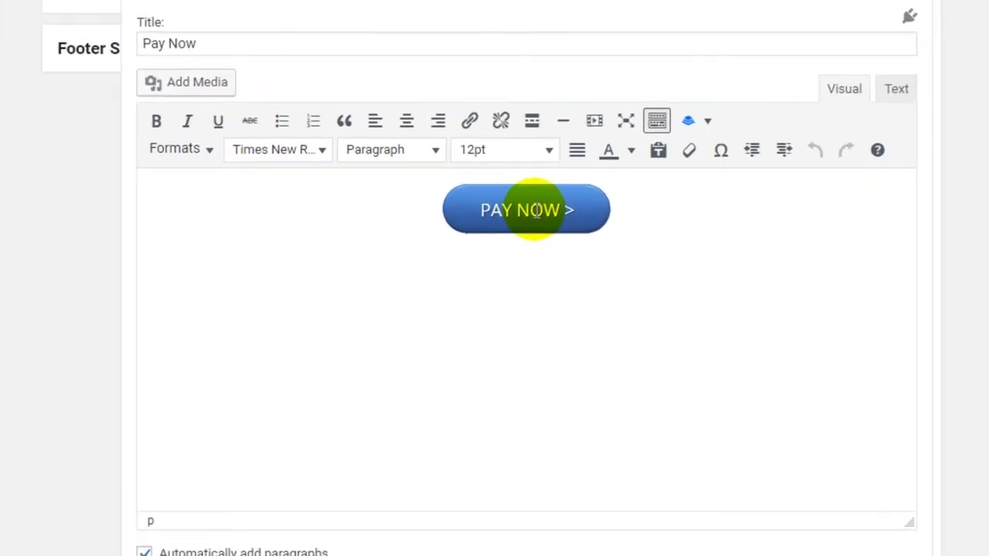
# - Link the PAY NOW button image in the widget to the simplypay.me payment page URL
pyautogui.click(736, 240)
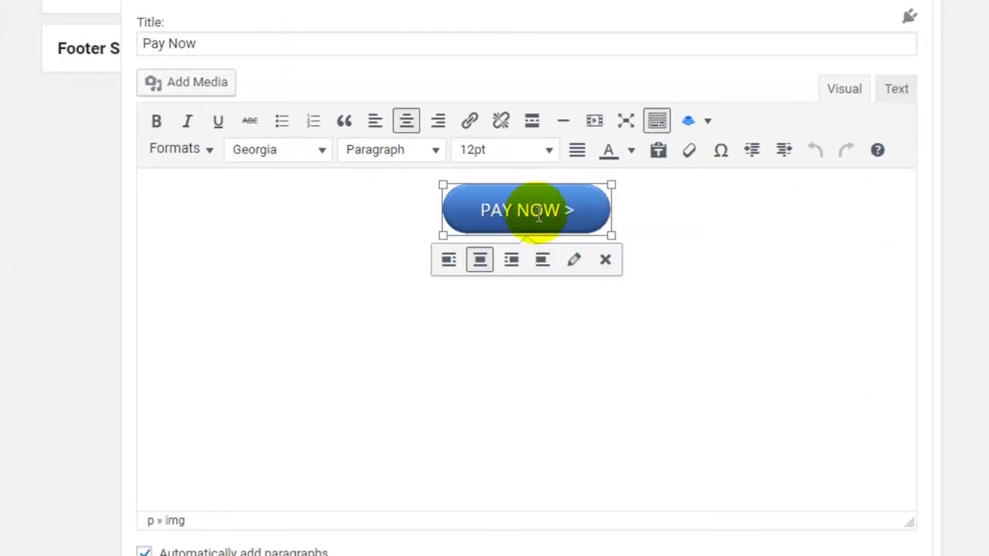
pyautogui.click(470, 127)
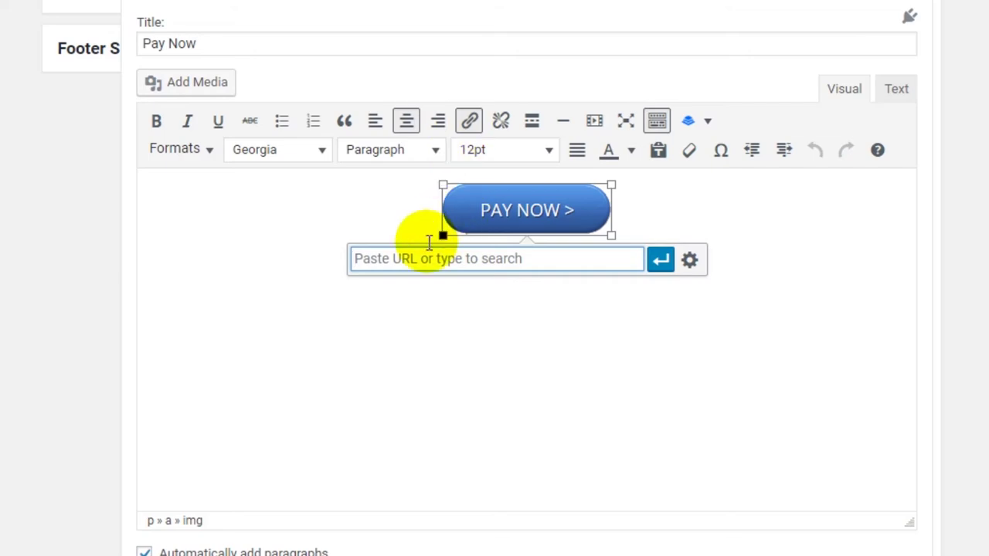
pyautogui.hotkey('ctrl', 'v')
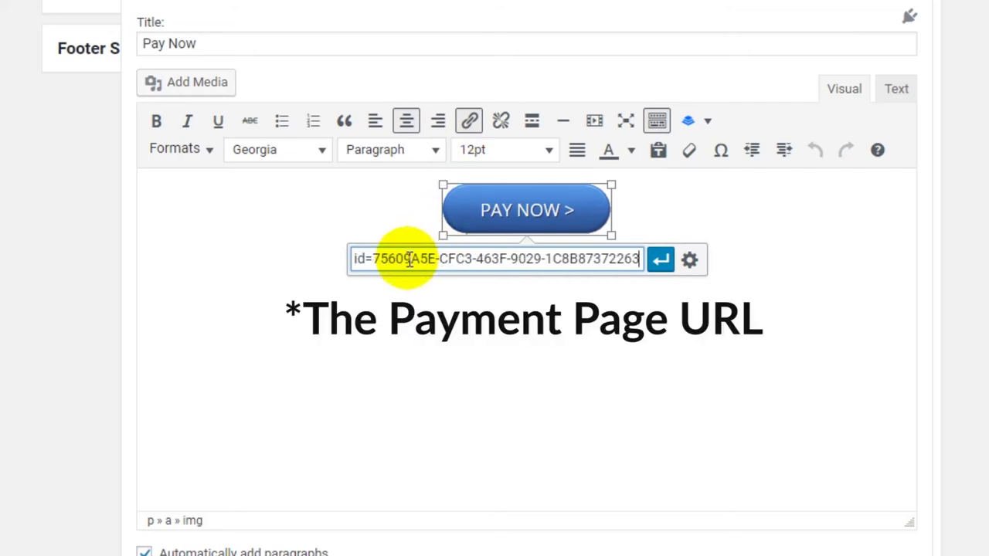
pyautogui.click(661, 261)
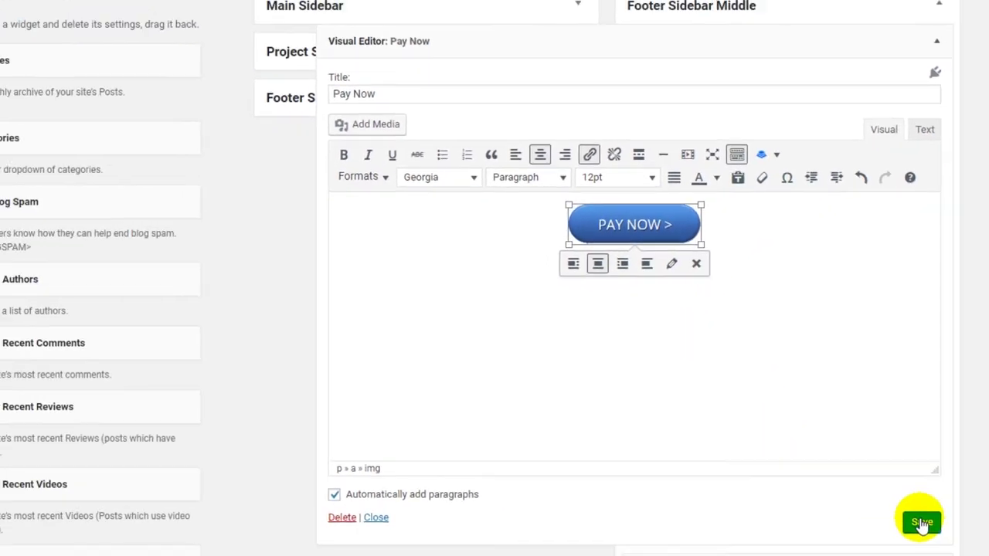
# - Save and collapse the Pay Now widget, and load the site's homepage to check the footer
pyautogui.click(897, 555)
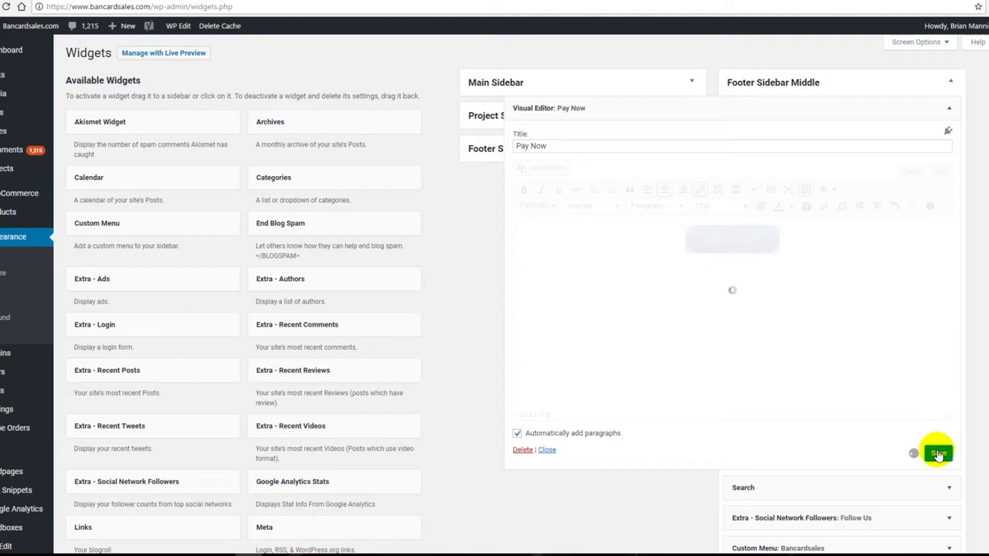
pyautogui.click(922, 99)
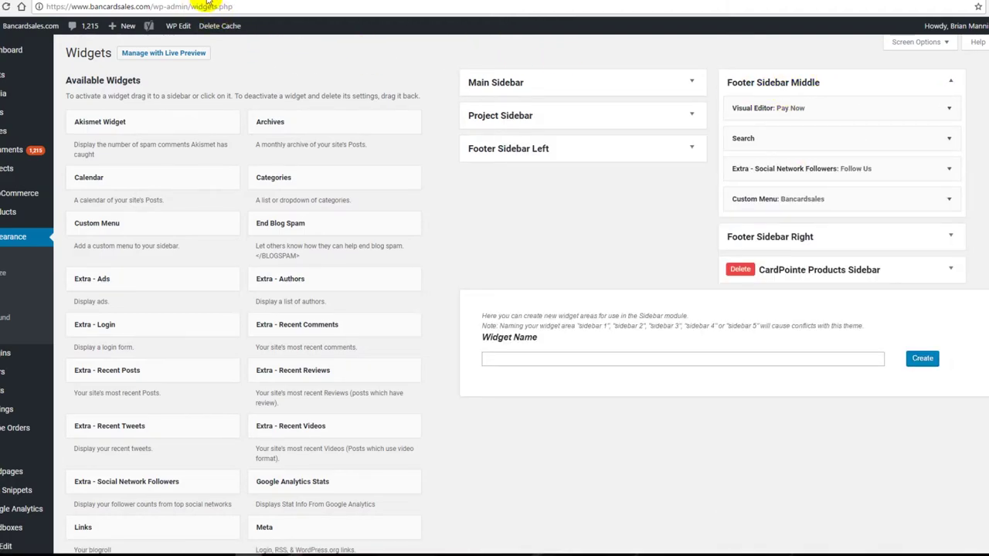
pyautogui.press('BackSpace')
pyautogui.press('Return')
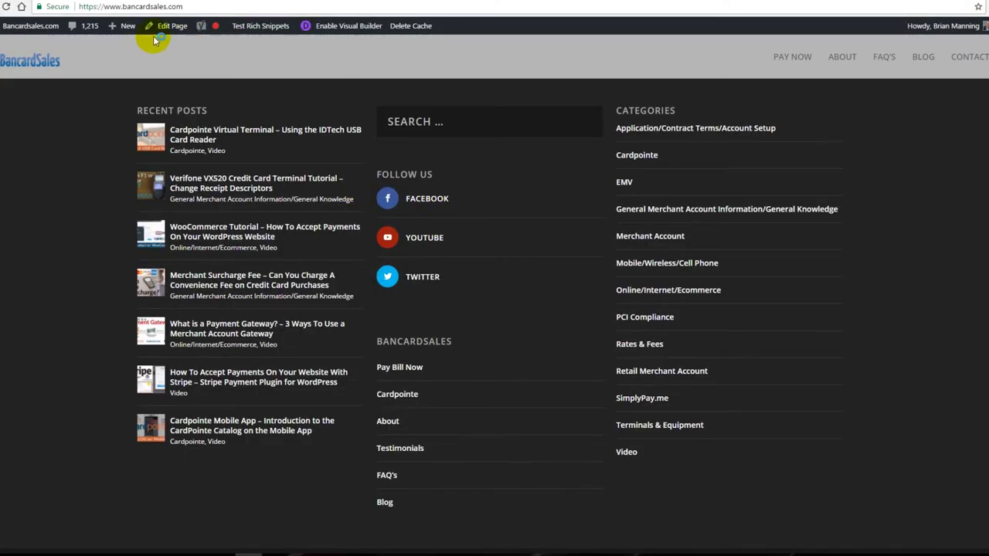
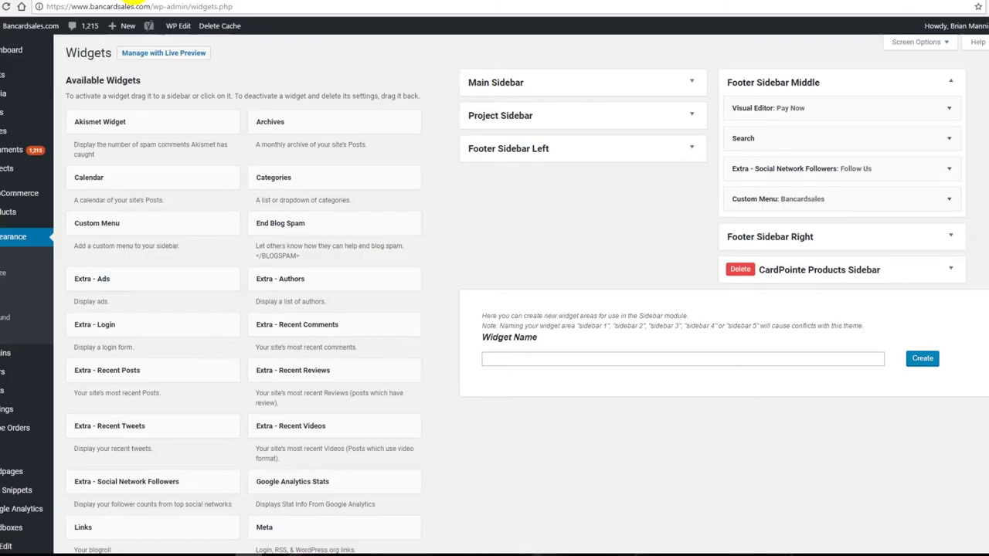
# - Reopen the Pay Now widget in Footer Sidebar Middle, clear its title and add the text "Pay Your Bill Here:" above the button
pyautogui.click(136, 3)
pyautogui.click(841, 110)
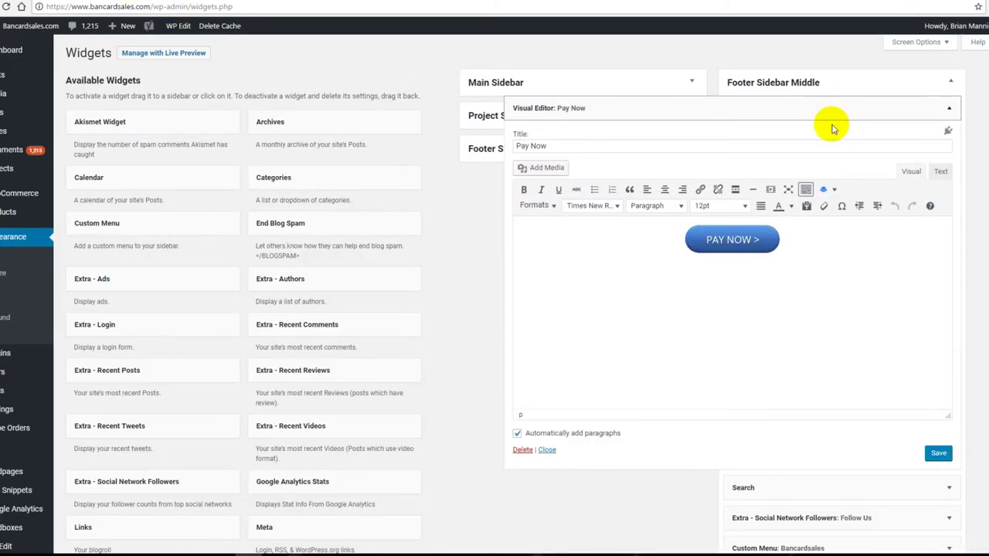
pyautogui.click(629, 146)
pyautogui.hotkey('ctrl', 'a')
pyautogui.press('BackSpace')
pyautogui.click(642, 237)
pyautogui.press('Return')
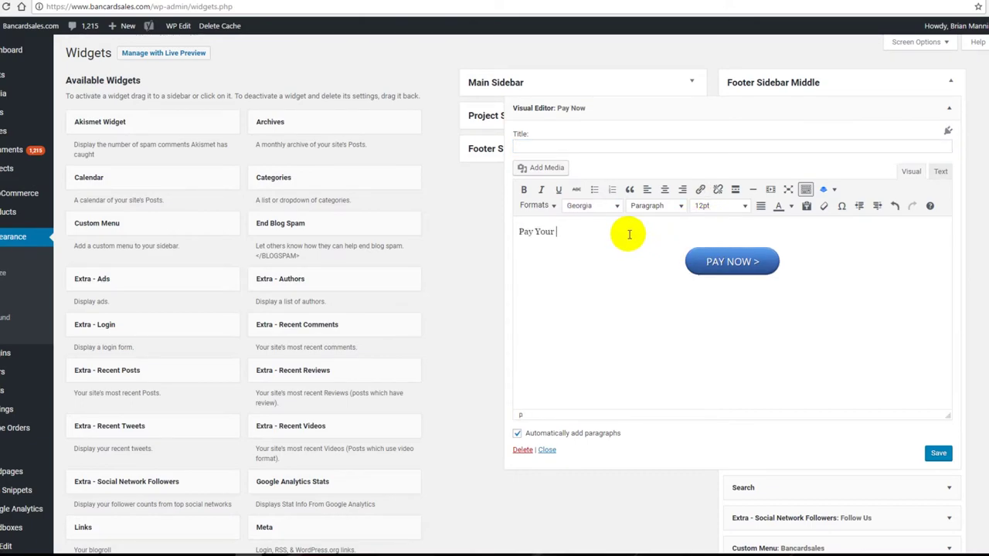
pyautogui.write('Pay Your Bill Here:')
# - Center the "Pay Your Bill Here:" line, set its font size to 20pt and save the widget
pyautogui.tripleClick(539, 234)
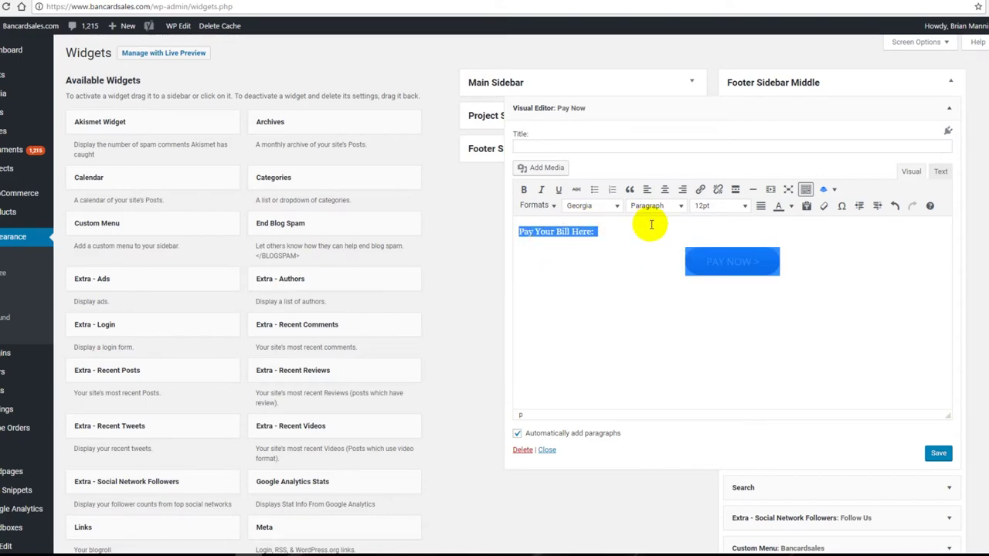
pyautogui.click(664, 189)
pyautogui.click(876, 331)
pyautogui.tripleClick(736, 232)
pyautogui.click(719, 205)
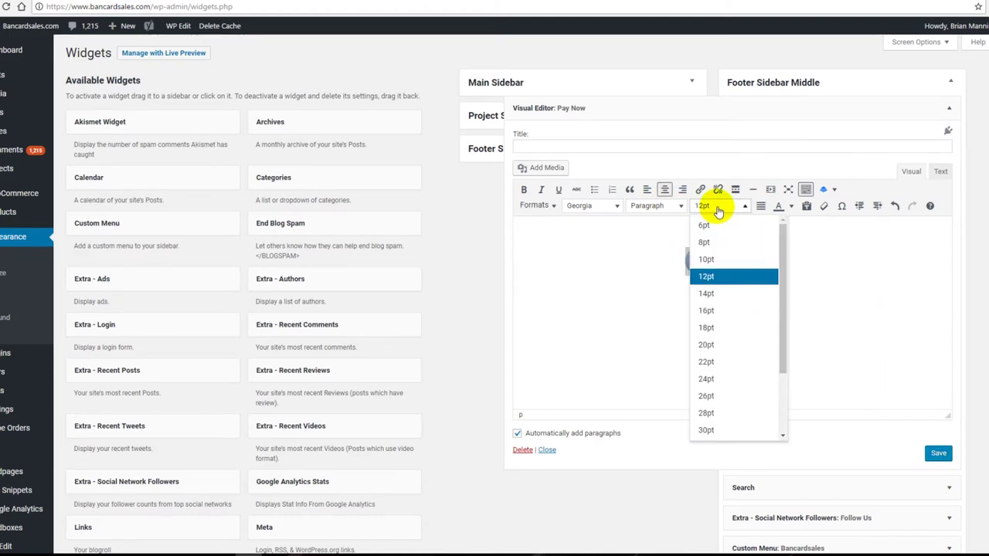
pyautogui.click(720, 344)
pyautogui.click(935, 453)
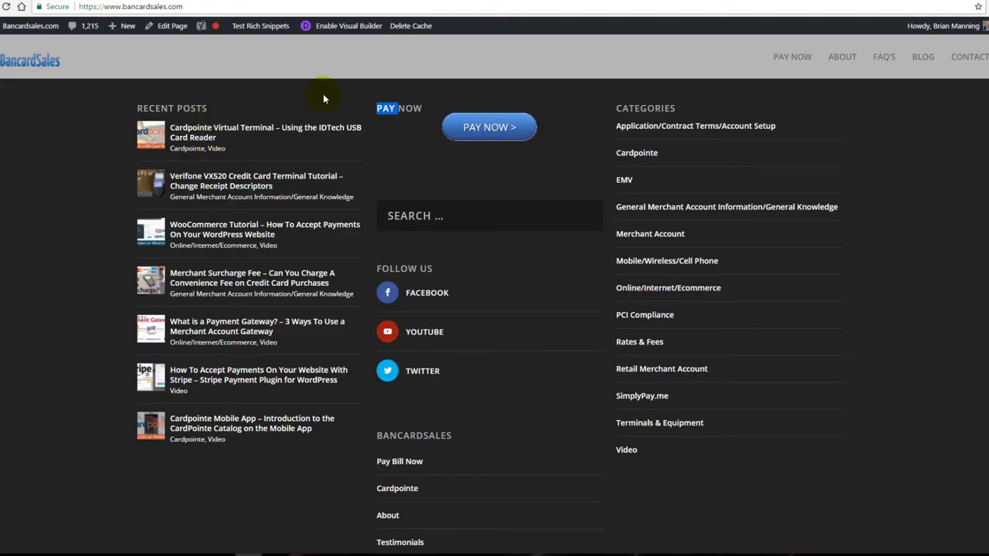
# - Reload the homepage and test the link of the PAY NOW button in the footer
pyautogui.click(6, 7)
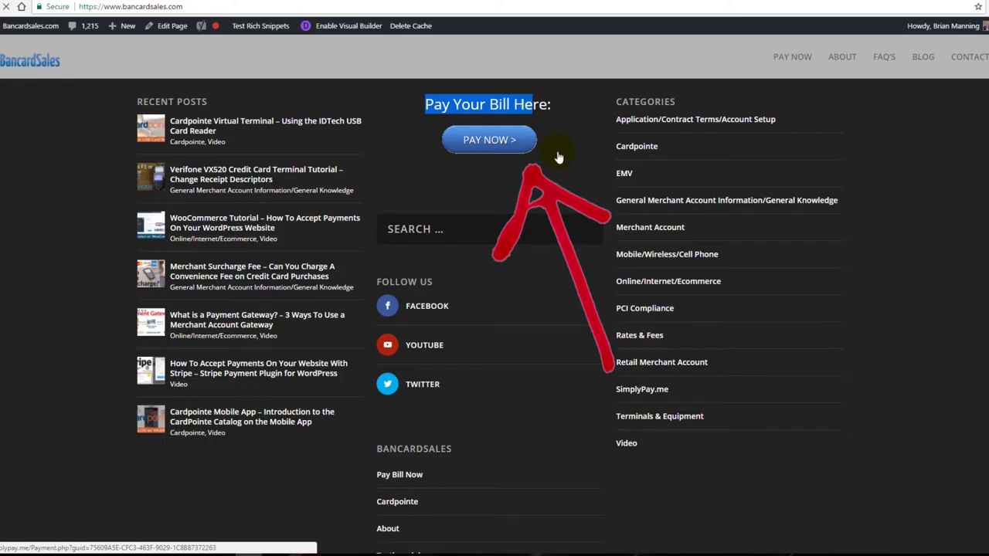
pyautogui.click(489, 141)
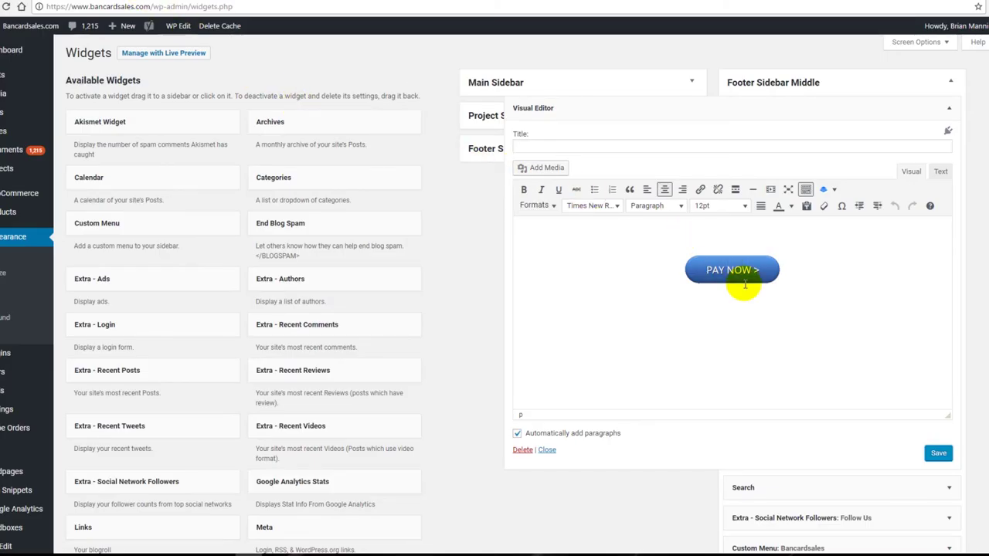
# - Move the Visual Editor widget from Footer Sidebar Middle to the start of Footer Sidebar Left, above Extra - Recent Posts
pyautogui.click(871, 107)
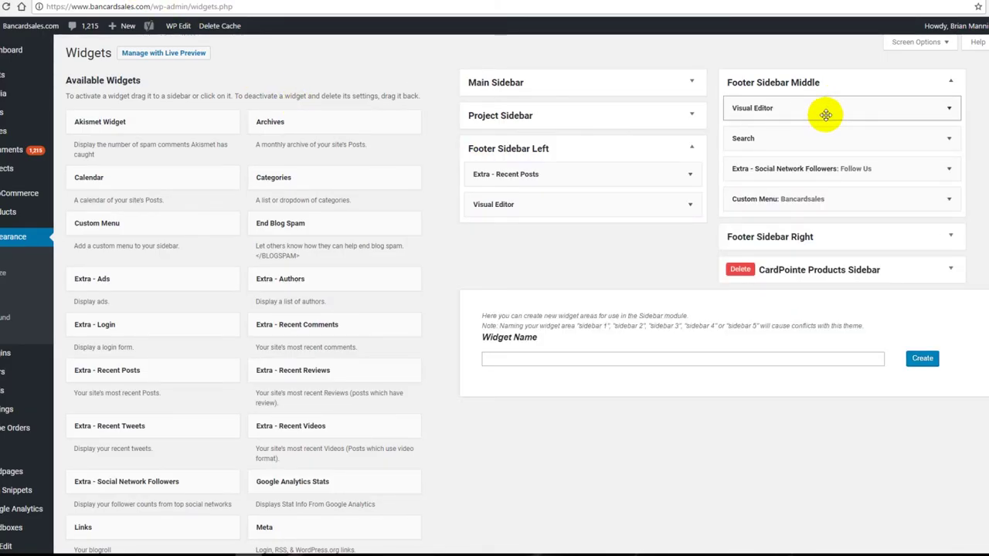
pyautogui.moveTo(844, 108); pyautogui.dragTo(835, 108)
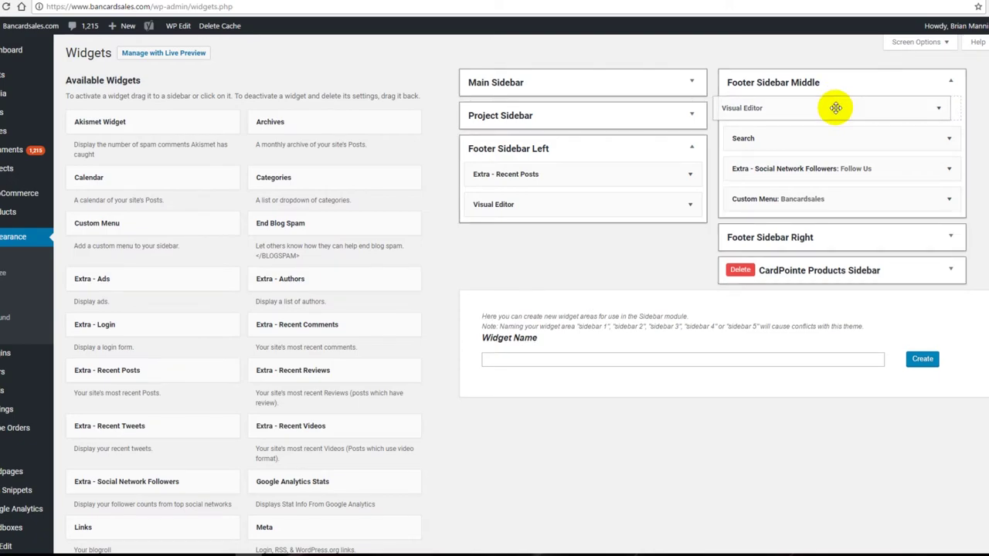
pyautogui.moveTo(834, 109); pyautogui.dragTo(568, 168)
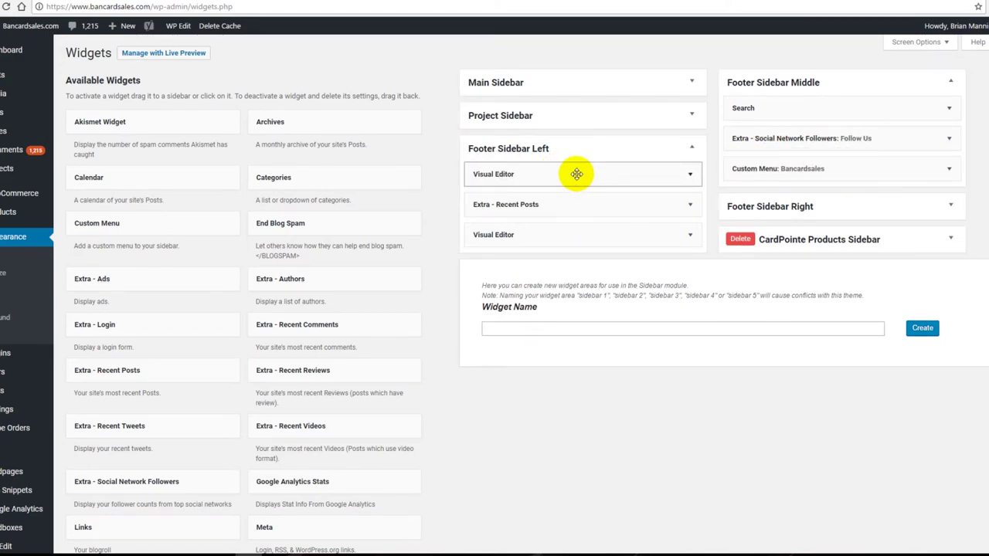
# - Reload the site in the browser and check the Pay Now links in the homepage's footer and header
pyautogui.click(207, 3)
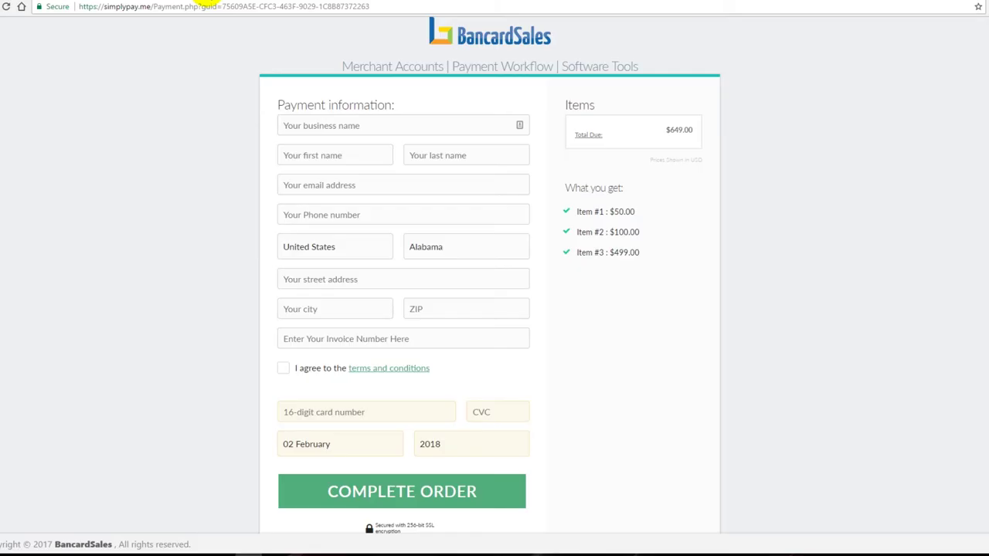
pyautogui.click(6, 6)
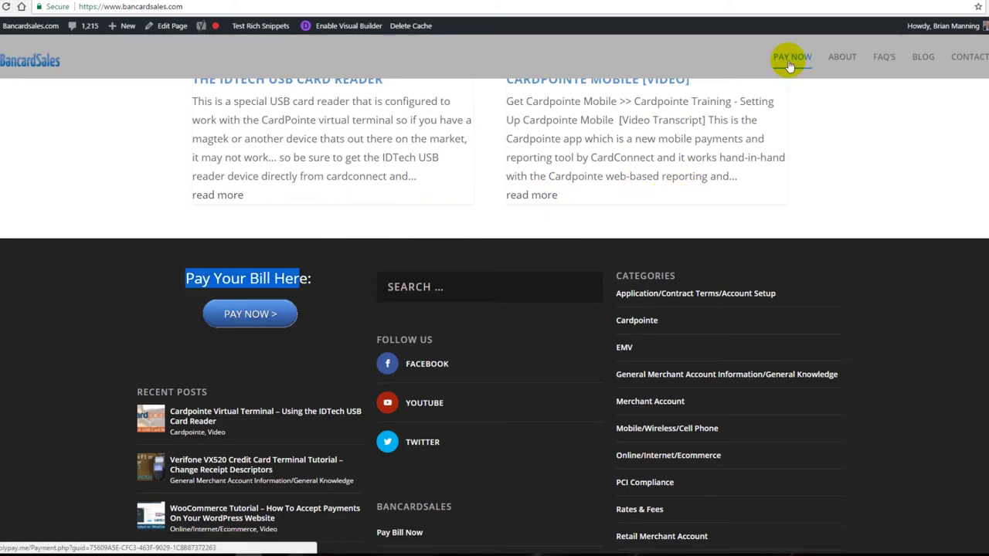
pyautogui.scroll(8, 790, 66)
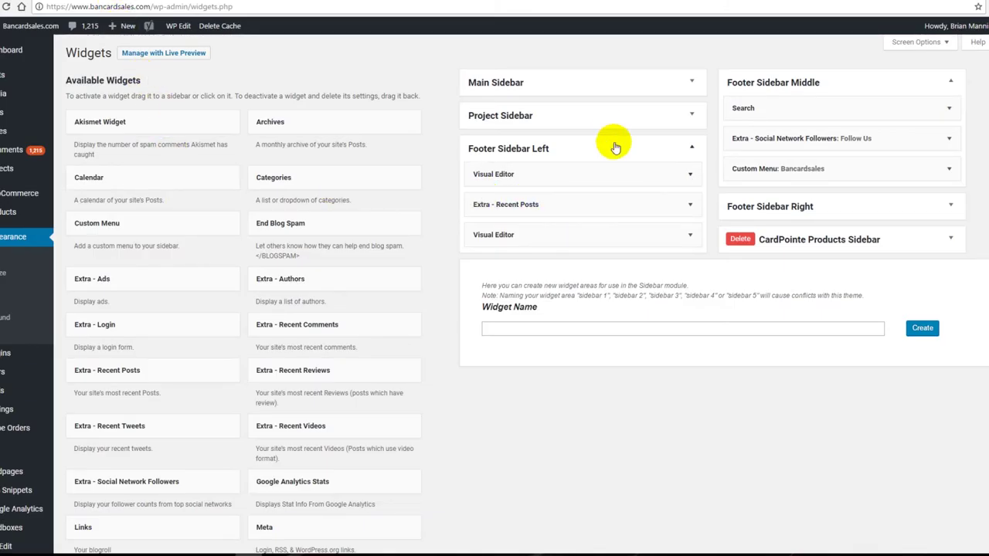
# - Add a Visual Editor widget to the Main Sidebar and place it above all the other widgets there
pyautogui.click(614, 80)
pyautogui.scroll(-3, 154, 442)
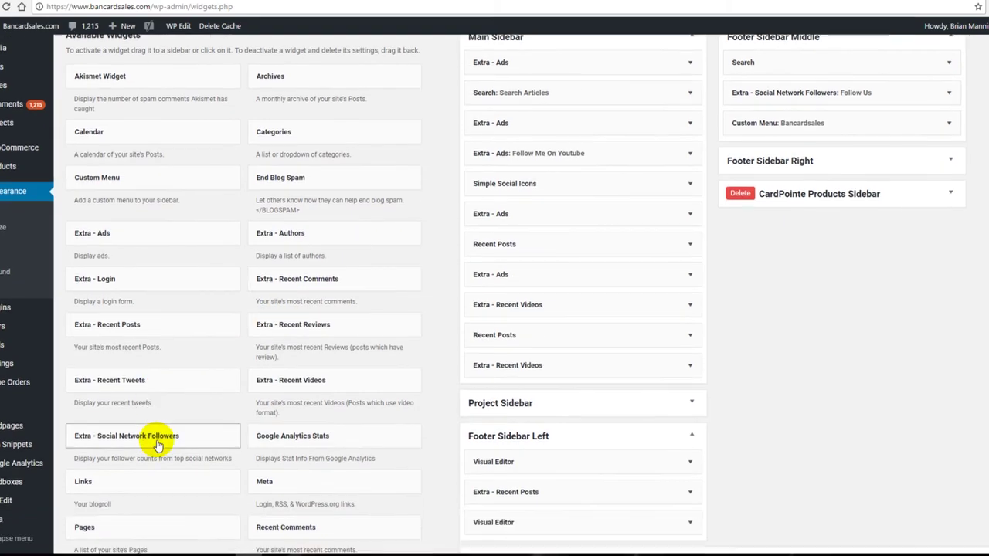
pyautogui.scroll(-3, 152, 443)
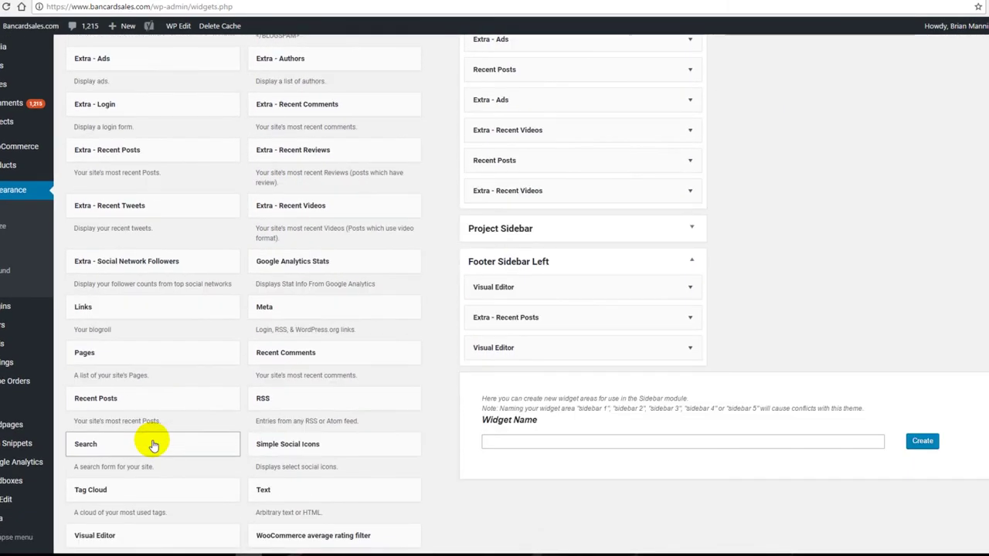
pyautogui.scroll(-2, 153, 445)
pyautogui.click(129, 473)
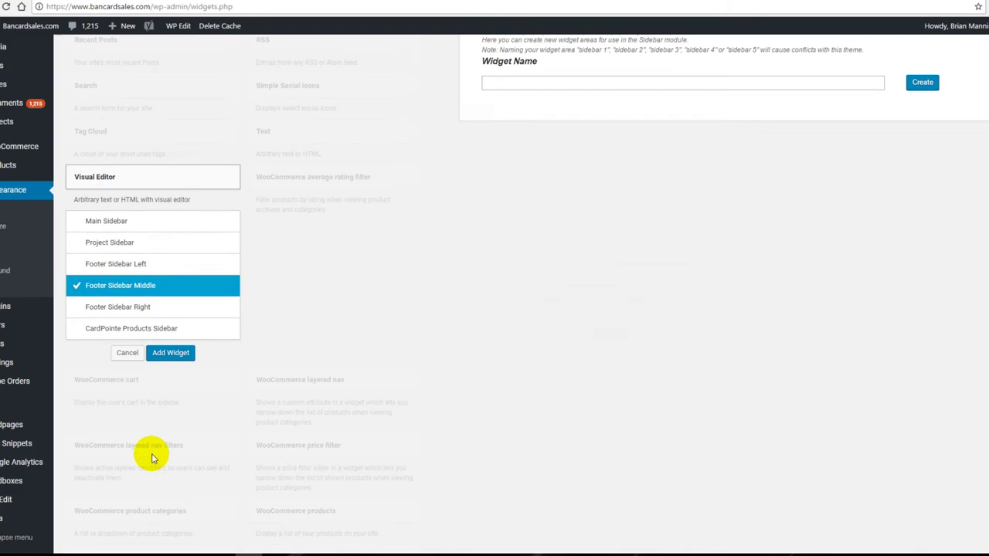
pyautogui.scroll(1, 97, 88)
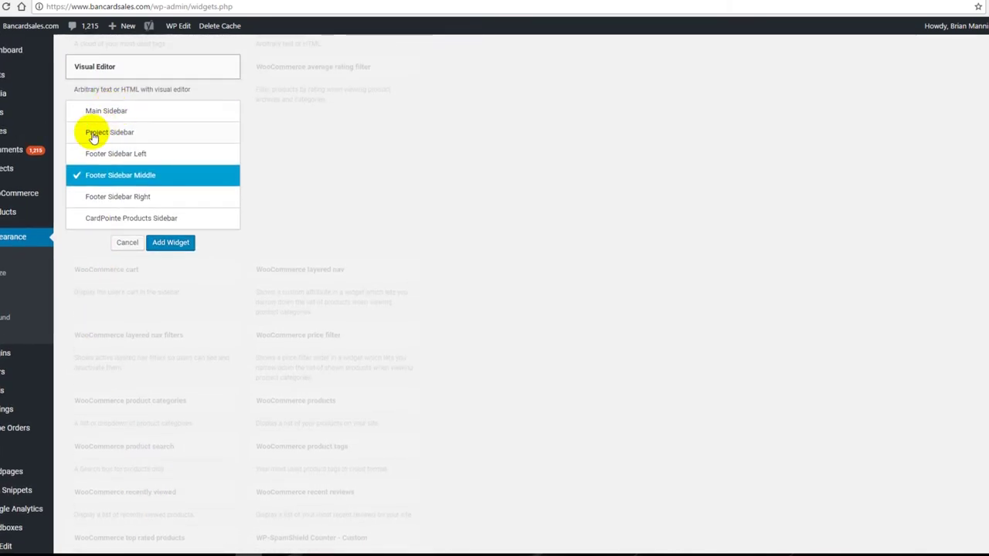
pyautogui.click(99, 113)
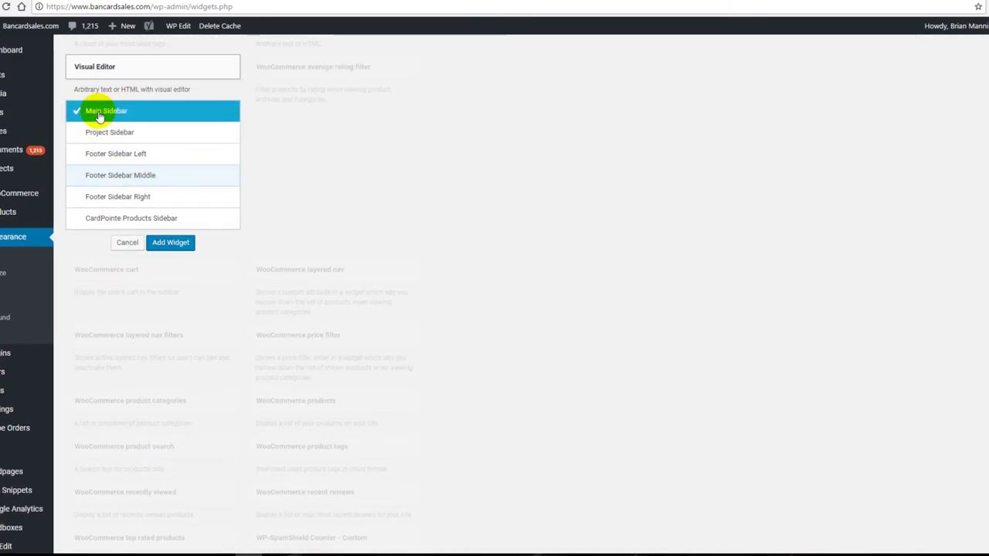
pyautogui.click(167, 242)
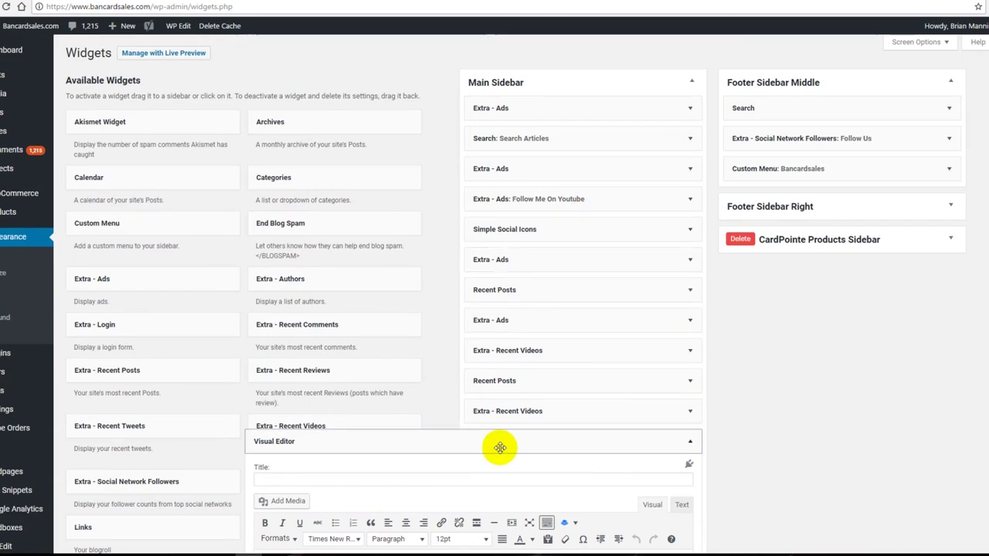
pyautogui.moveTo(500, 445); pyautogui.dragTo(541, 102)
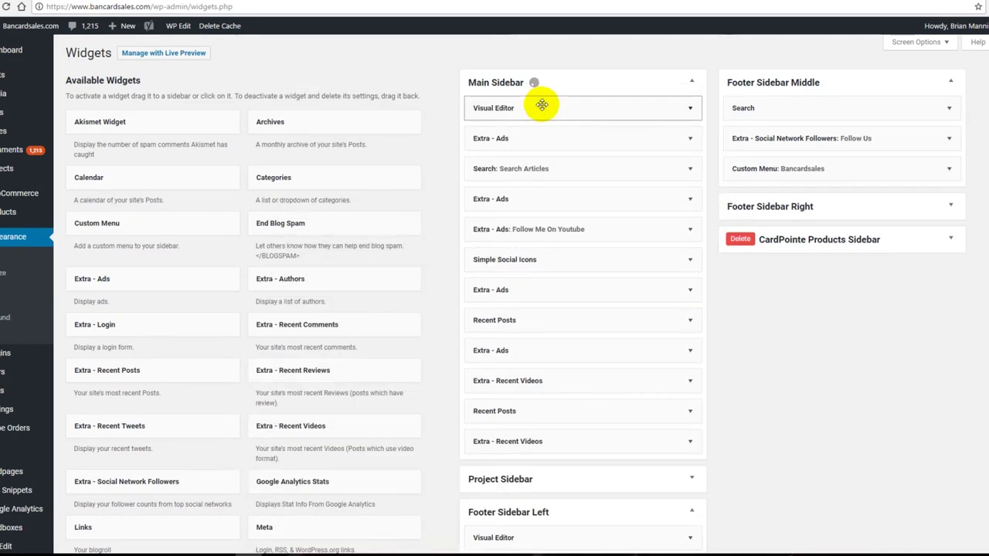
# - Open the new Main Sidebar Visual Editor widget and enter "Pay Your Bill" as its body text, leaving the title empty
pyautogui.click(546, 108)
pyautogui.click(306, 146)
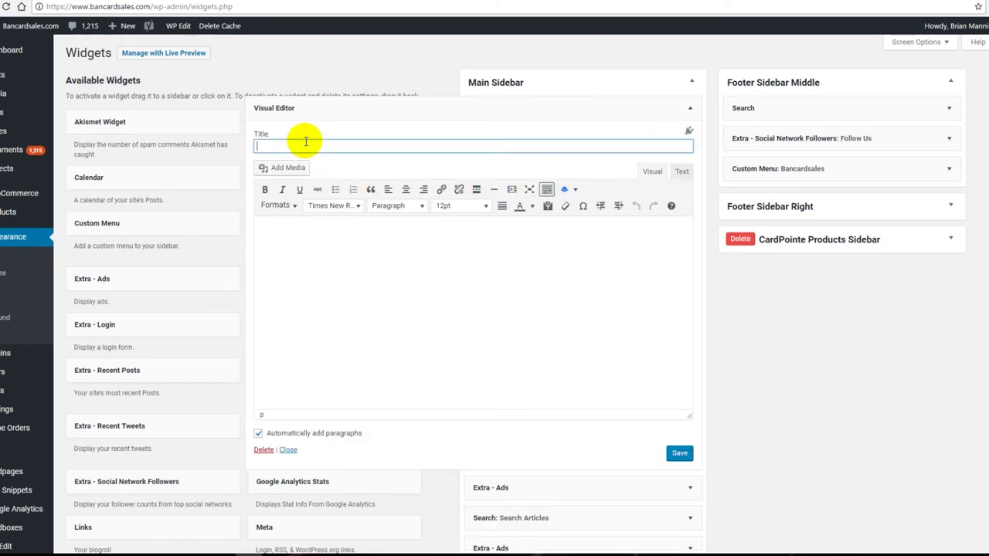
pyautogui.click(315, 241)
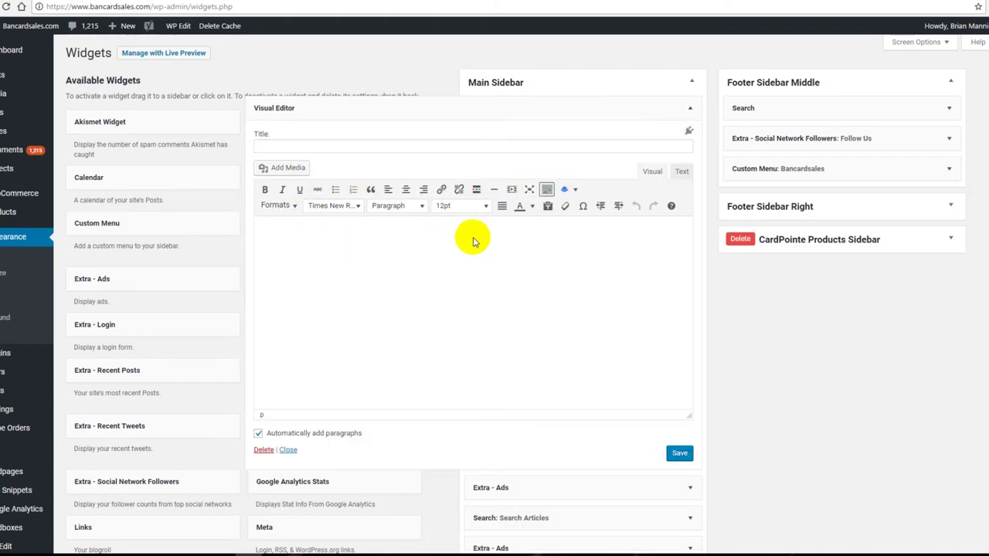
pyautogui.click(681, 171)
pyautogui.write('Pay Your Bill')
pyautogui.click(652, 170)
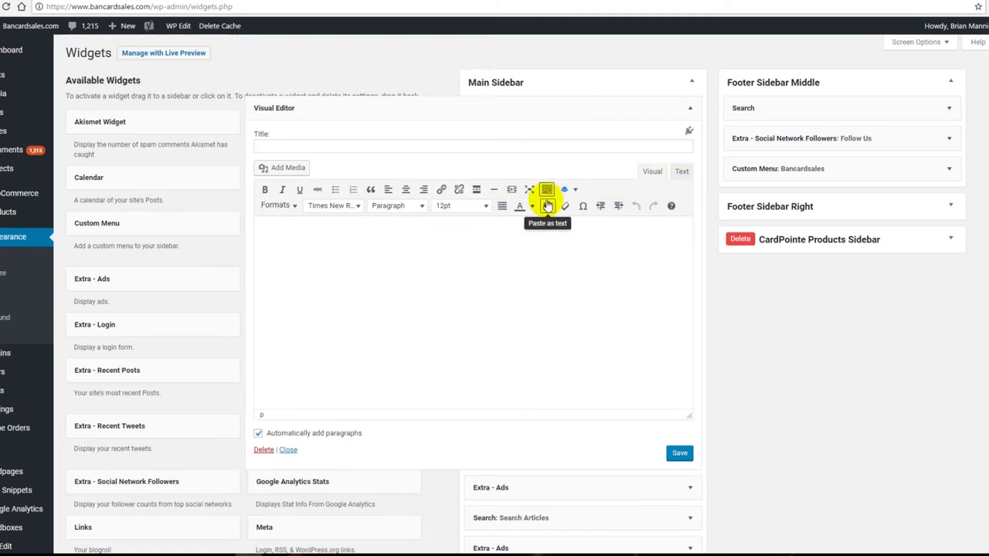
# - Center the "Pay Your Bill" text and format it in 26pt Impact
pyautogui.moveTo(331, 231); pyautogui.dragTo(236, 231)
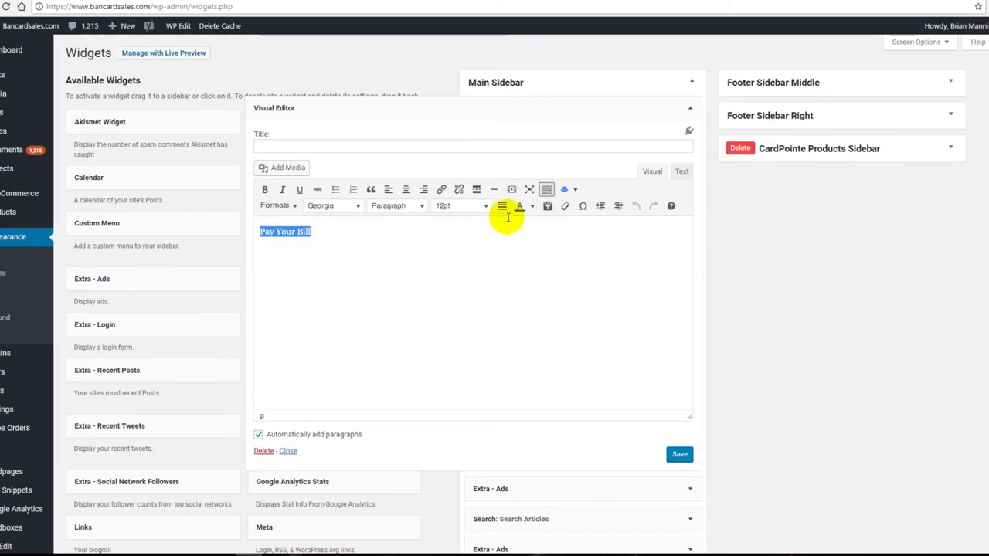
pyautogui.click(405, 189)
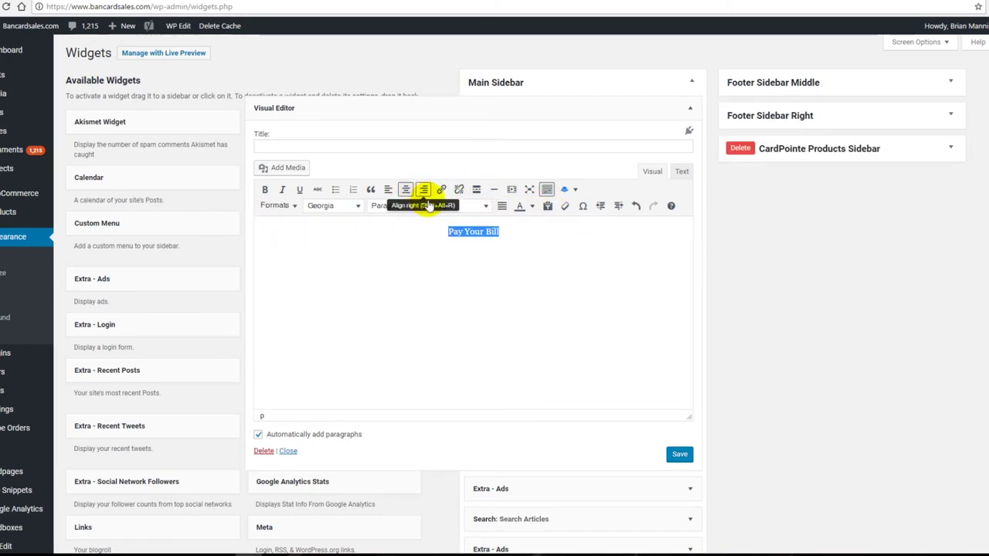
pyautogui.click(452, 205)
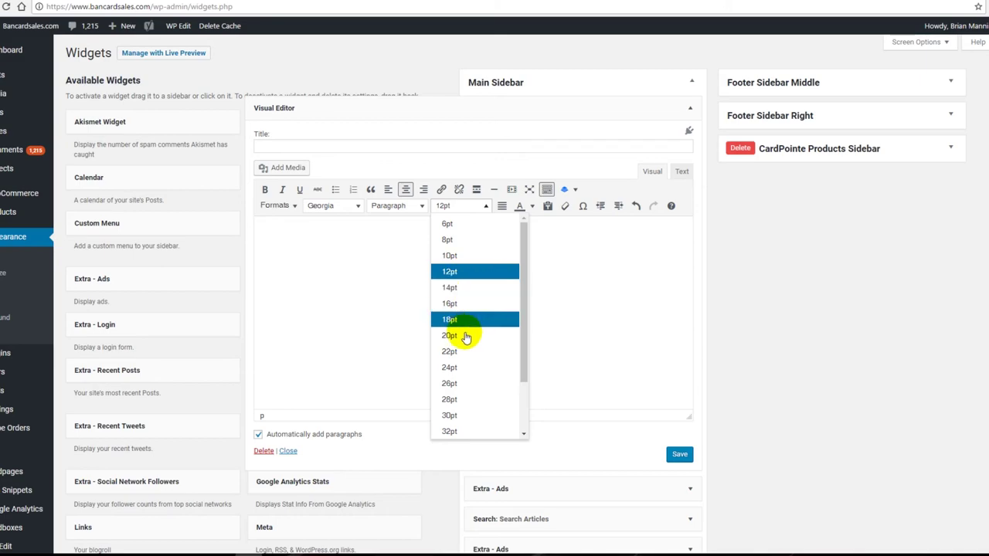
pyautogui.click(459, 387)
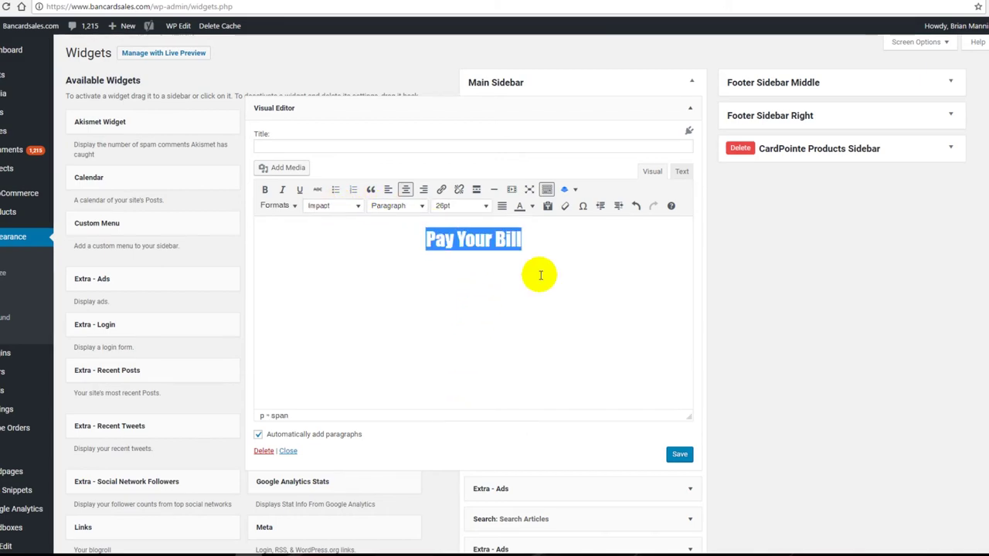
pyautogui.click(540, 275)
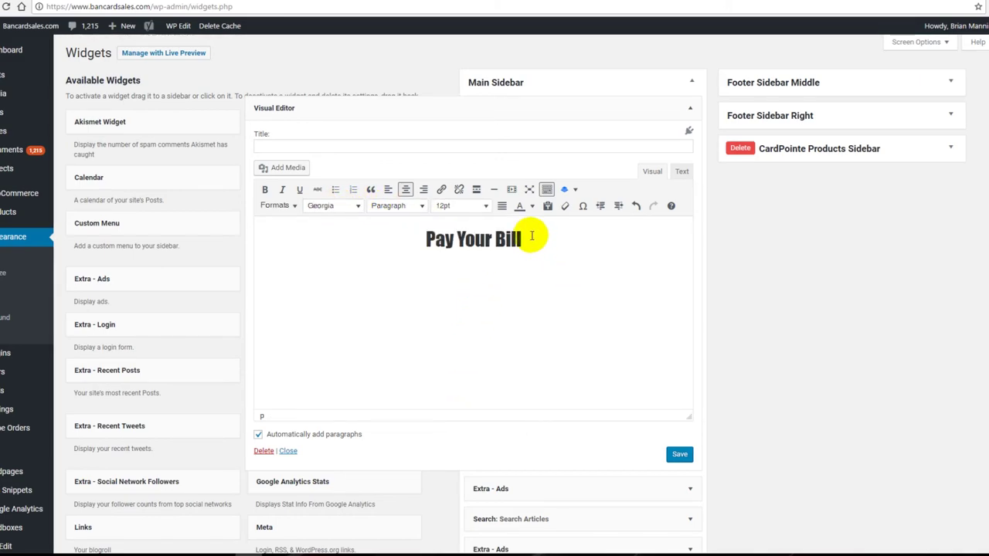
# - Insert the Pay_Now-Blue-tr.png image from the media library below the "Pay Your Bill" text, centered at full size
pyautogui.click(288, 168)
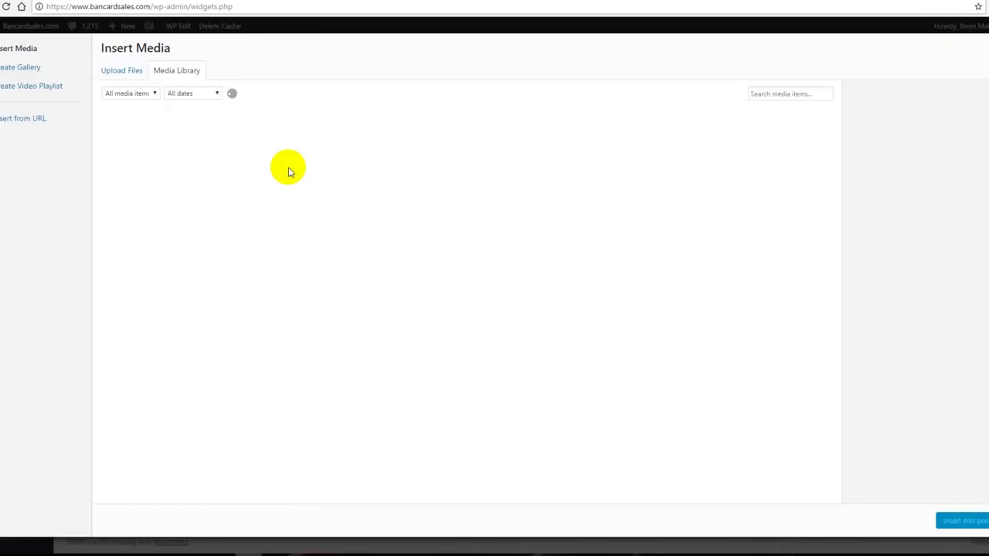
pyautogui.click(803, 94)
pyautogui.write('pay now')
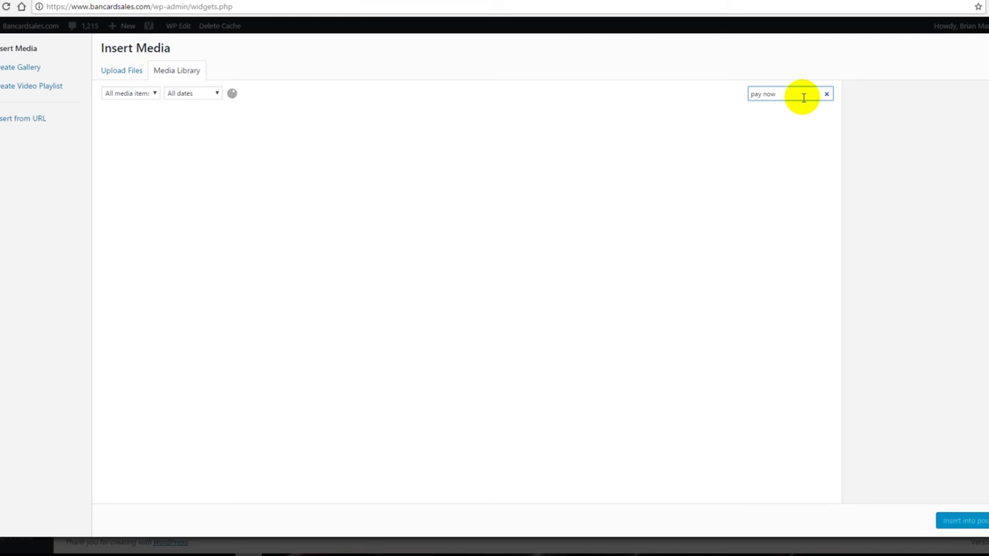
pyautogui.click(231, 149)
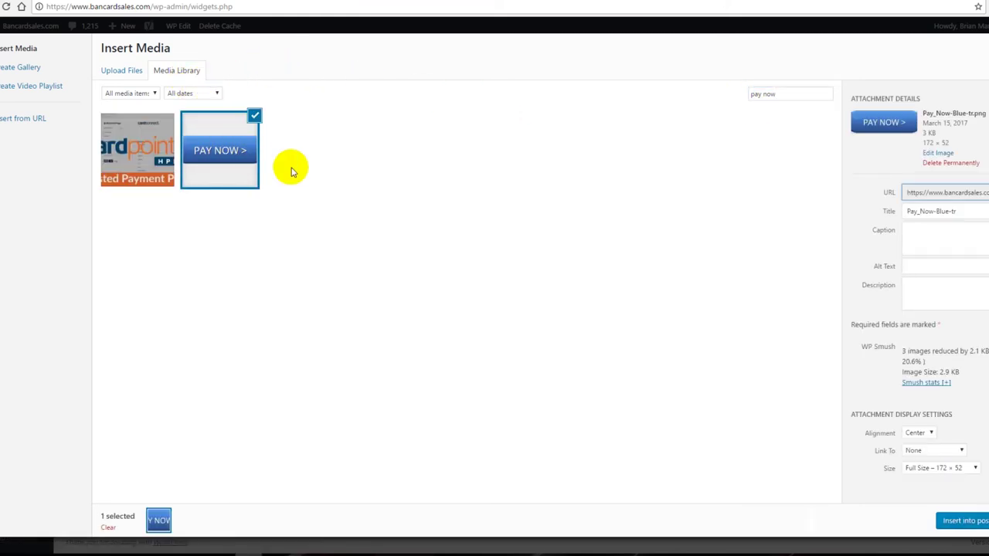
pyautogui.click(965, 521)
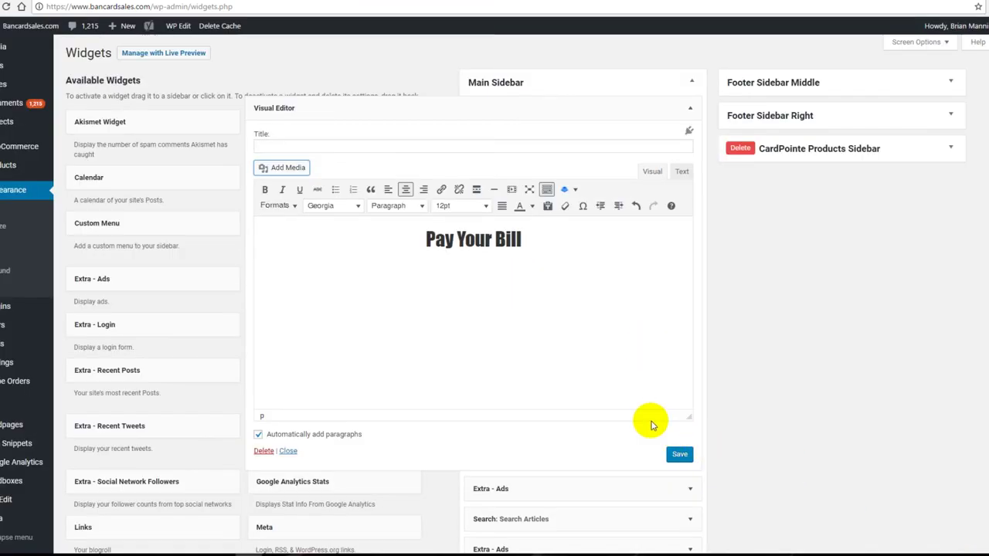
# - Link the PAY NOW image to the copied hosted payment page address, and save and collapse the Visual Editor widget
pyautogui.click(478, 280)
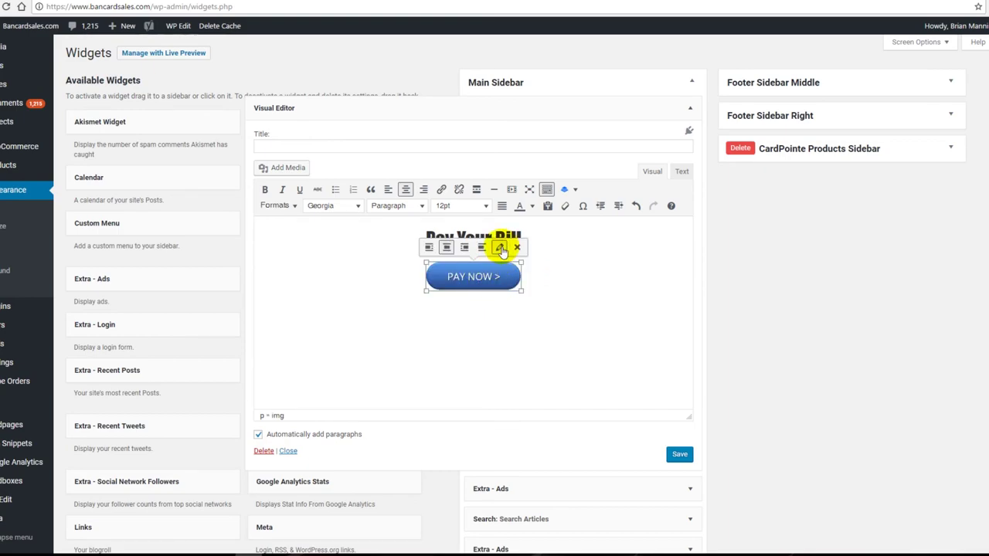
pyautogui.click(448, 275)
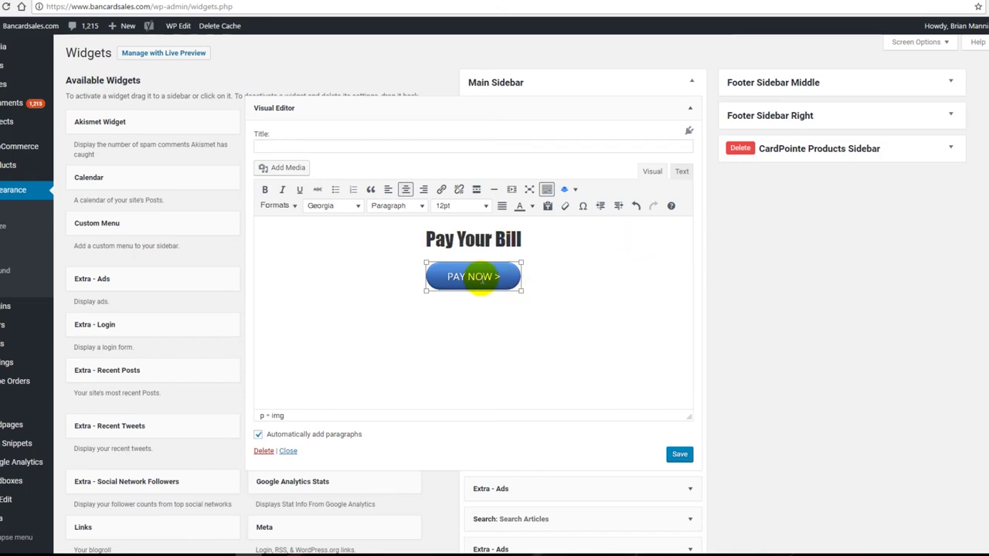
pyautogui.click(441, 190)
pyautogui.hotkey('ctrl', 'v')
pyautogui.click(548, 304)
pyautogui.click(679, 454)
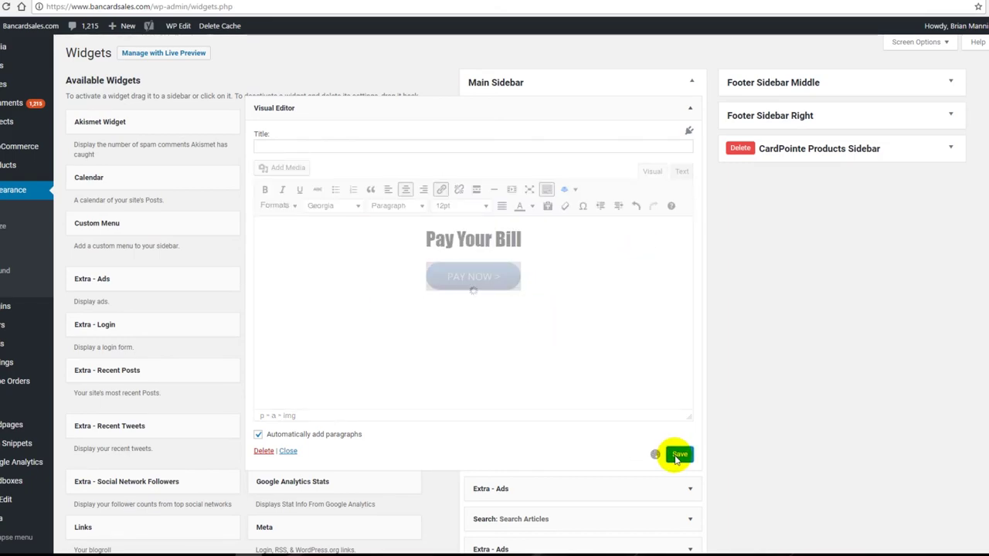
pyautogui.click(690, 108)
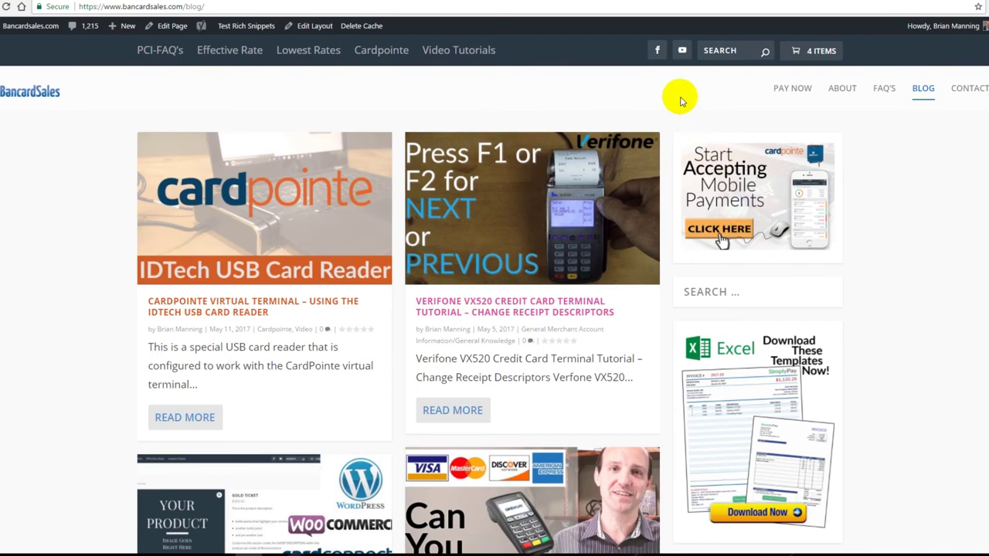
# - Reload the blog page to check the sidebar's Pay Your Bill widget, and look over the SimplyPay and CardConnect hosted payment pages
pyautogui.click(7, 7)
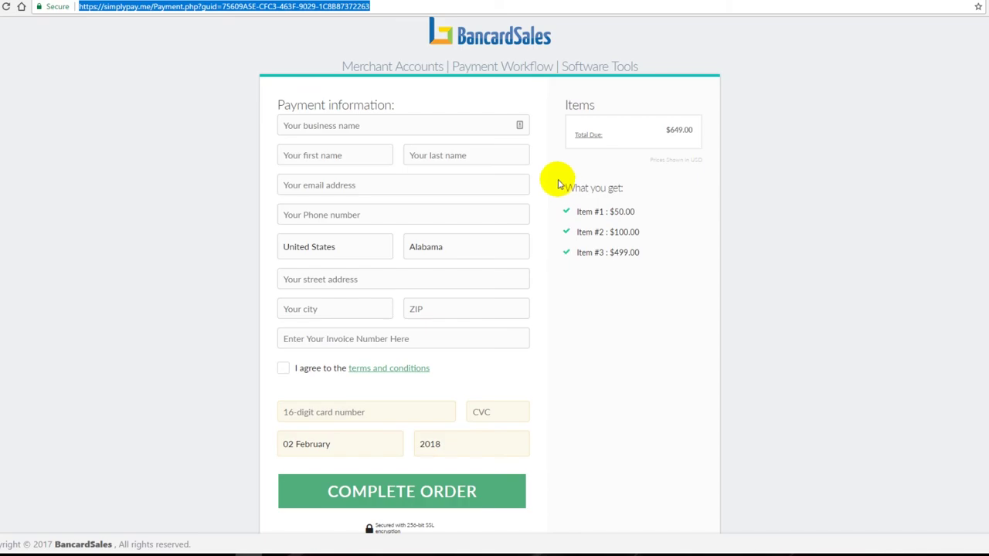
pyautogui.click(456, 3)
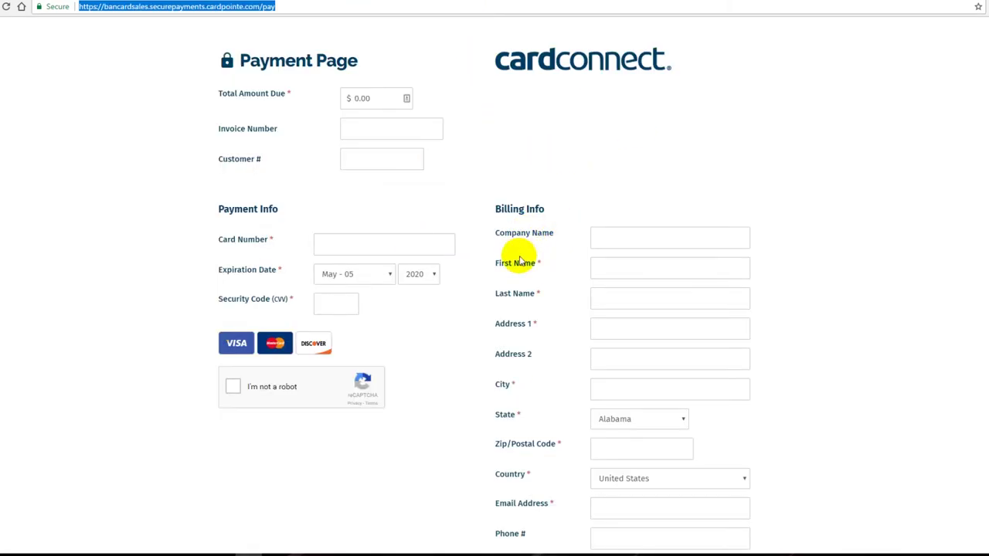
pyautogui.click(250, 4)
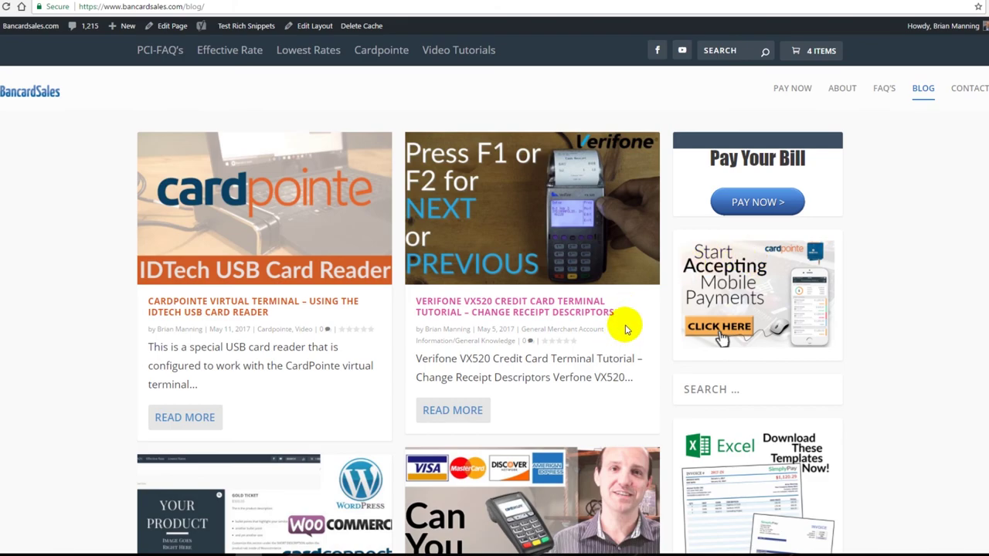
pyautogui.scroll(-7, 626, 329)
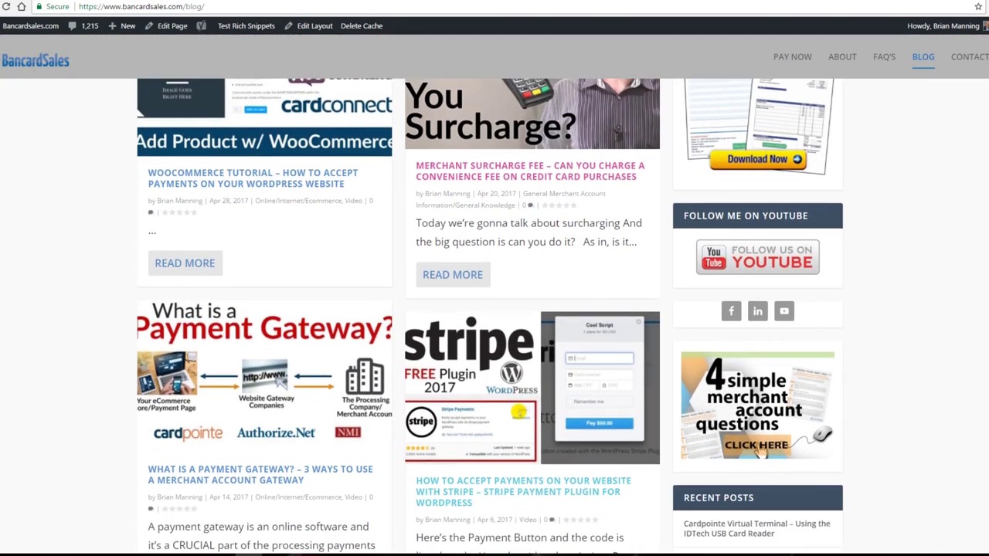
pyautogui.scroll(-1, 490, 316)
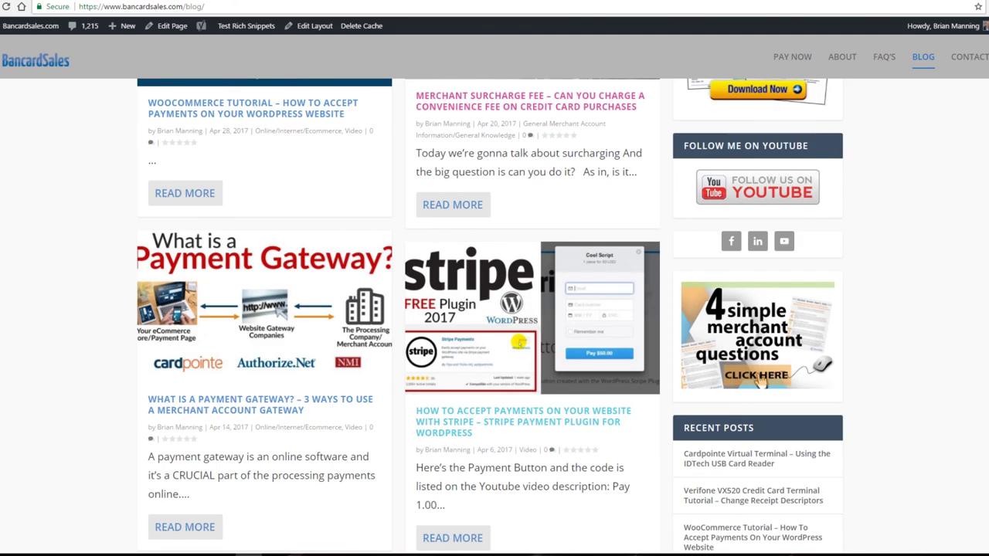
pyautogui.scroll(2, 490, 315)
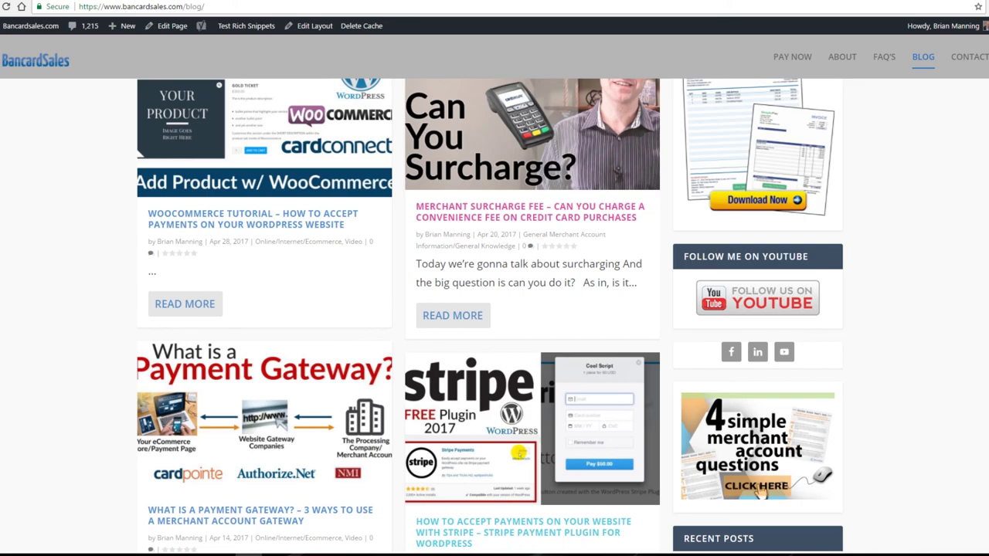
pyautogui.scroll(5, 930, 165)
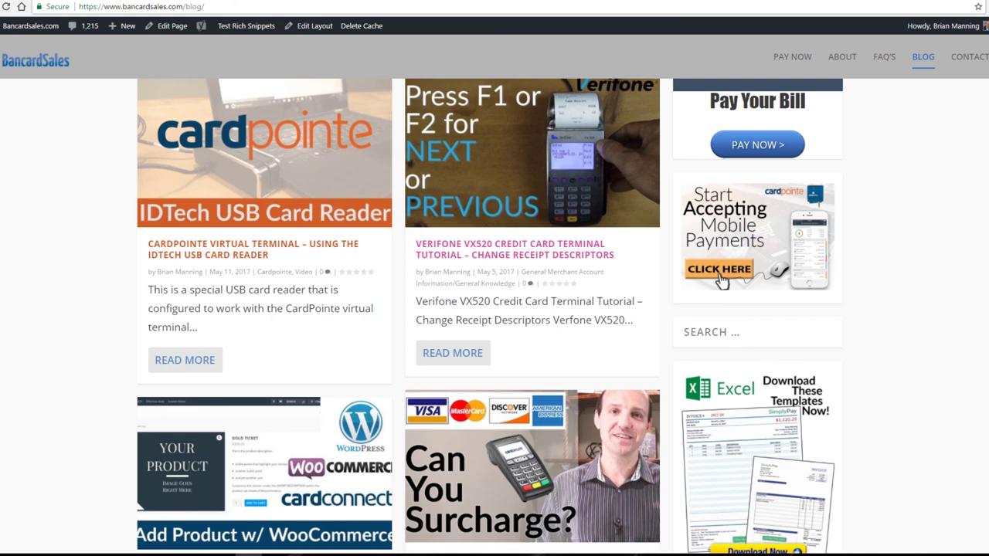
pyautogui.scroll(2, 232, 185)
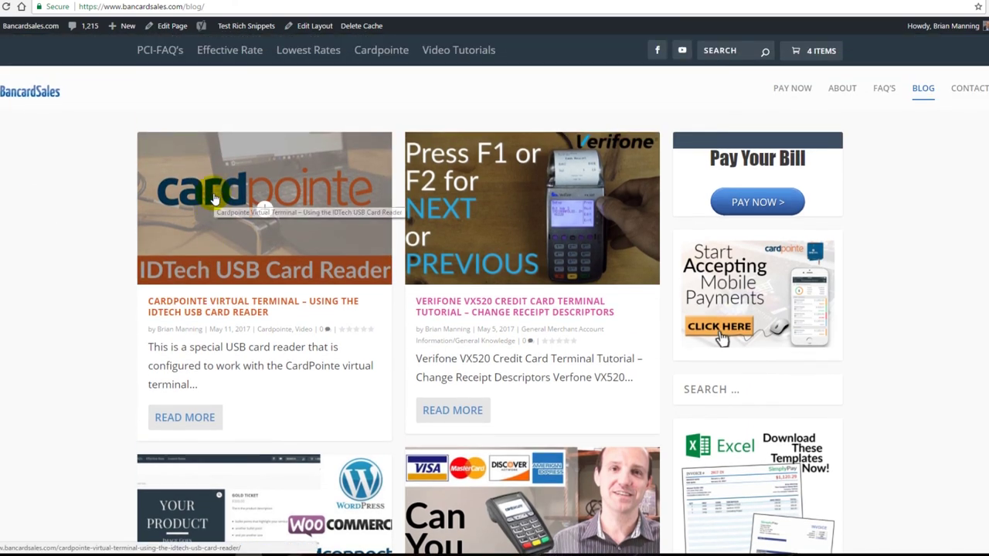